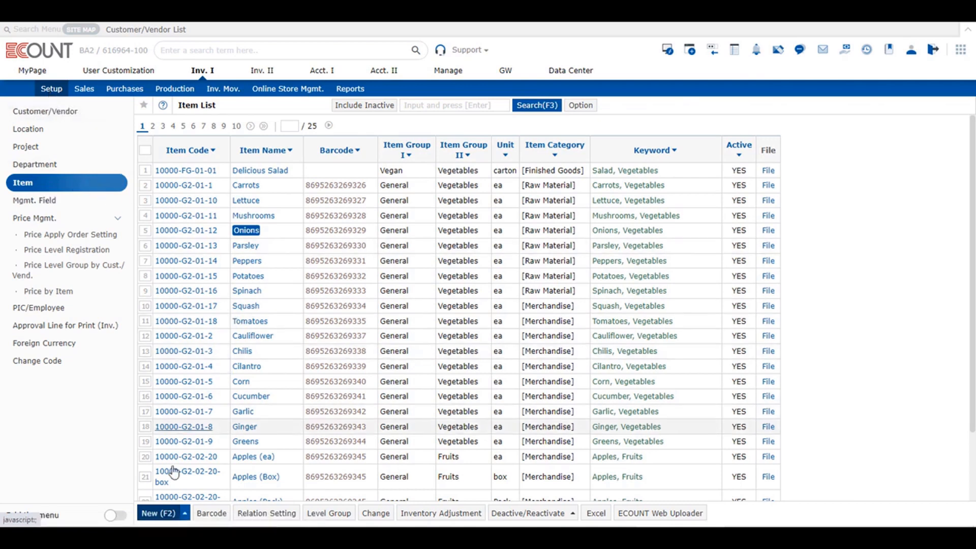
Start a new inventory item and open the auto-generate number settings for its Item Code
click(156, 514)
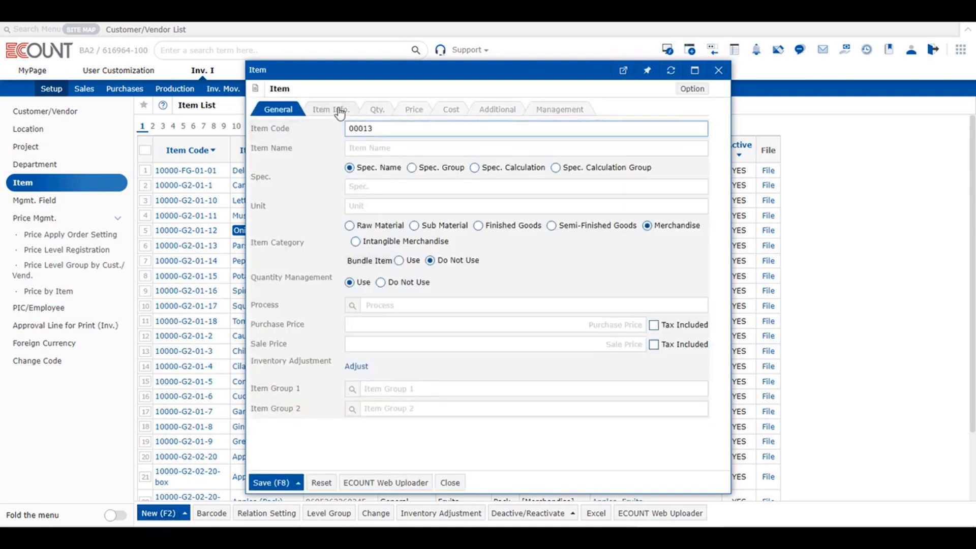
click(340, 111)
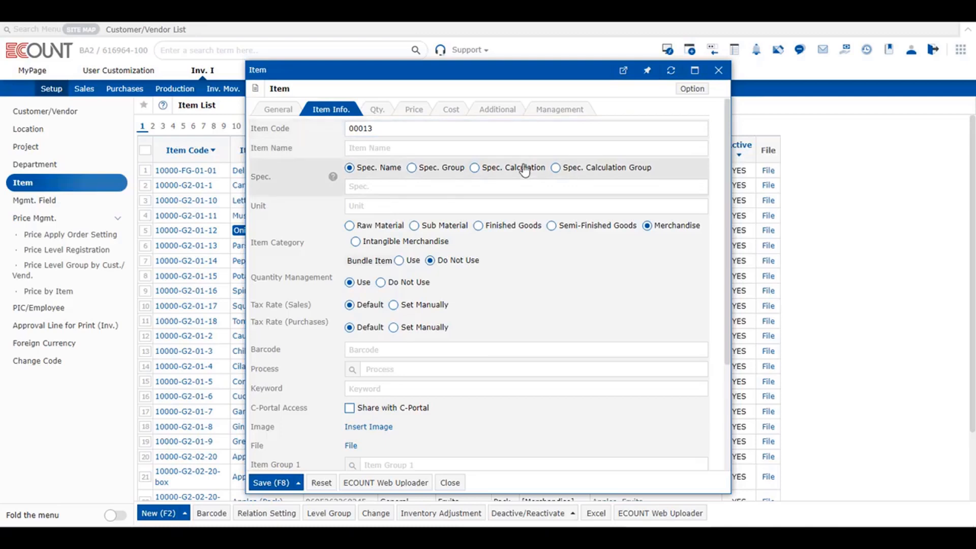
double_click(516, 128)
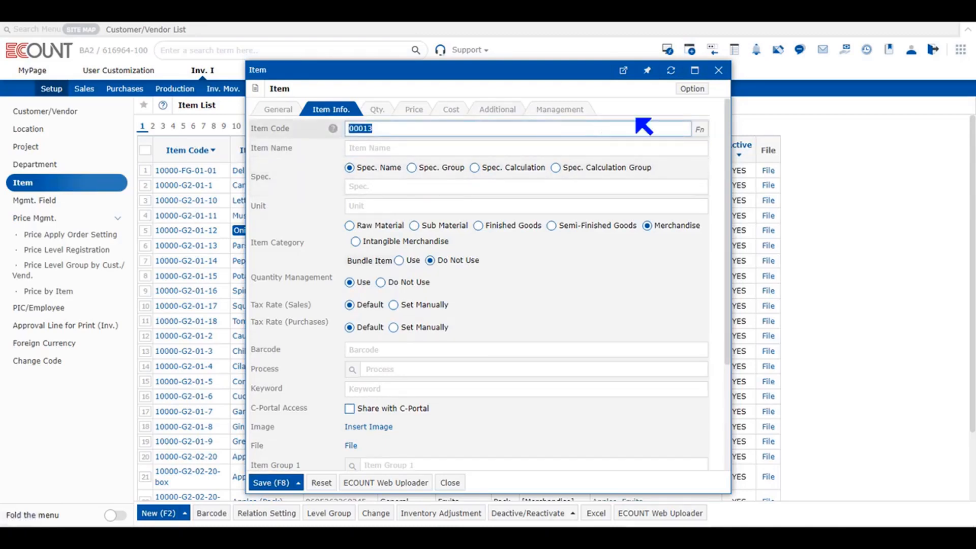
click(700, 132)
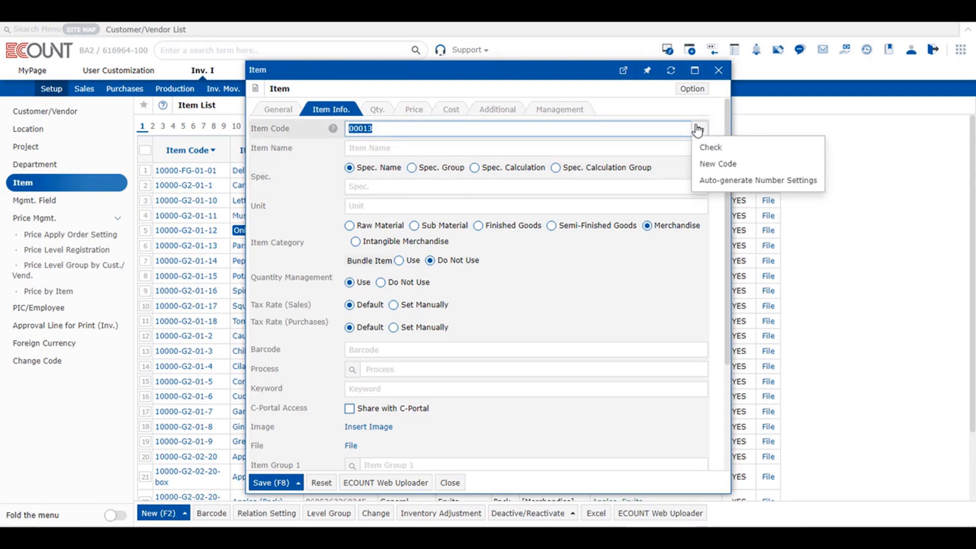
click(731, 181)
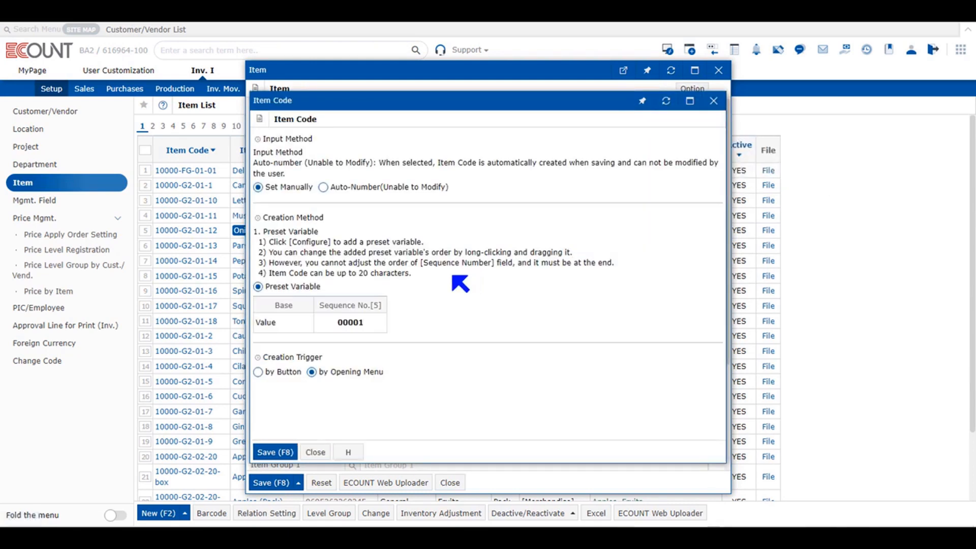
Add Year and Month as preset variables ahead of the item code's sequence number and save the settings
click(355, 306)
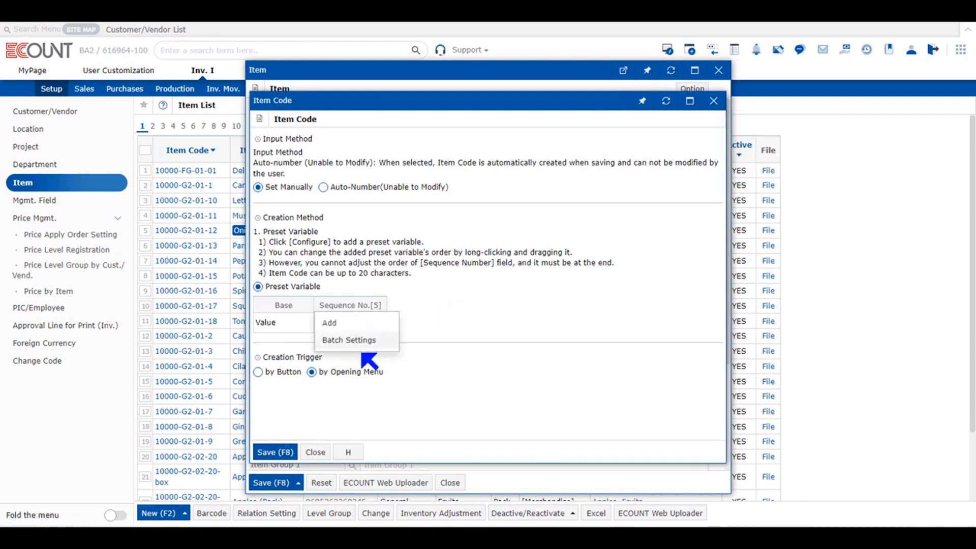
click(363, 353)
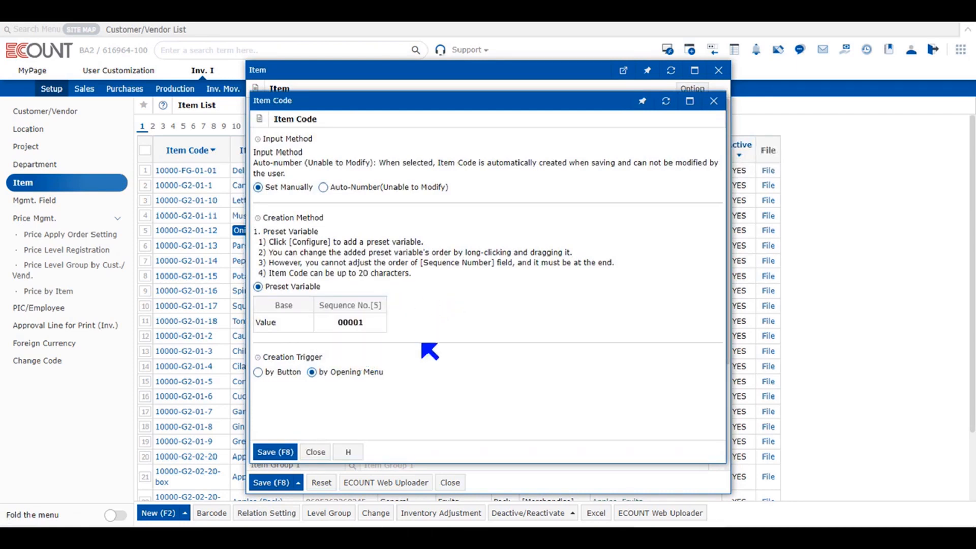
click(345, 324)
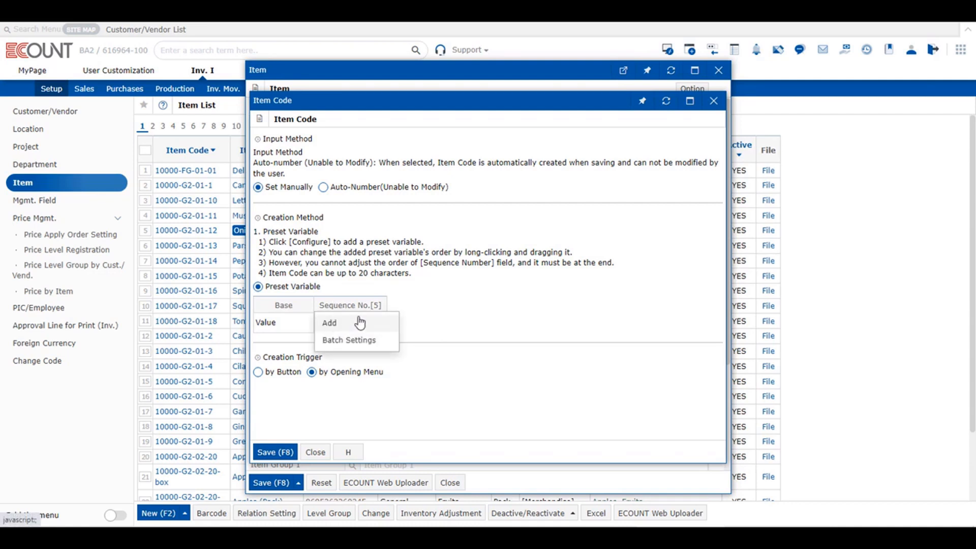
click(365, 328)
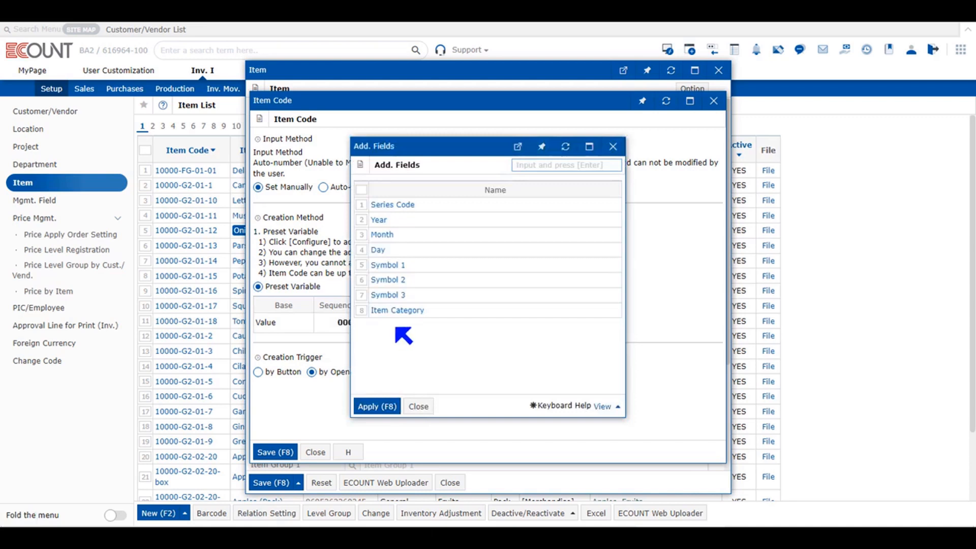
click(363, 222)
click(362, 221)
click(362, 235)
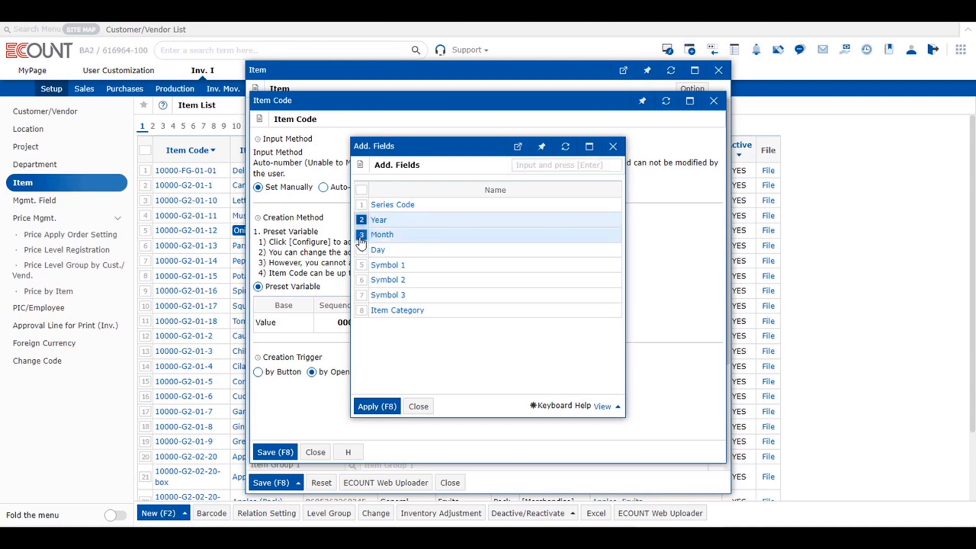
click(382, 402)
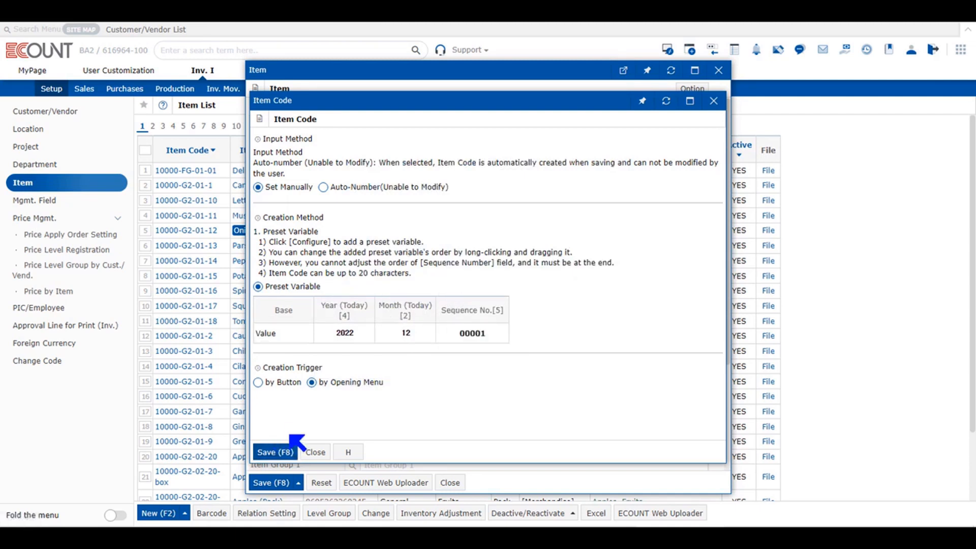
click(282, 453)
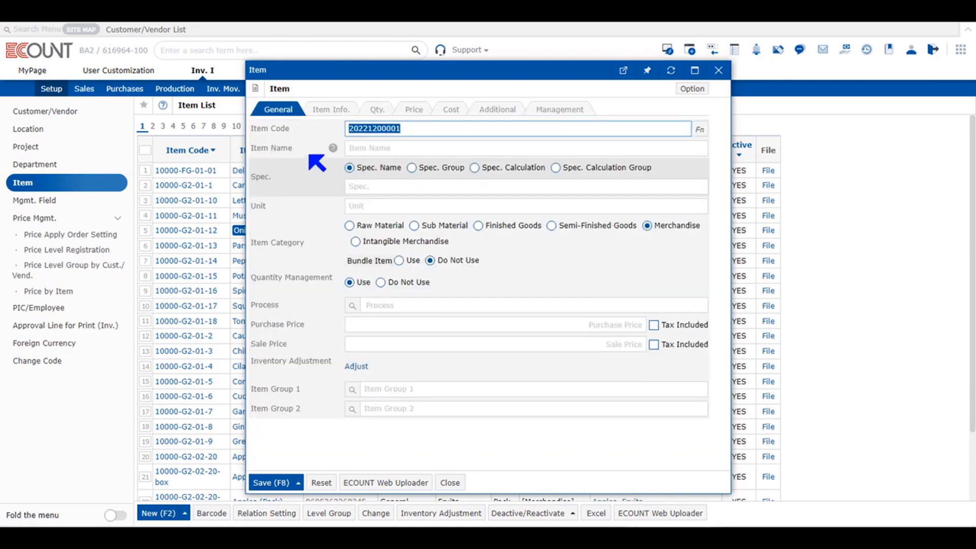
Set the new item's specification type to Spec. Group and name the item T-shirt
click(364, 151)
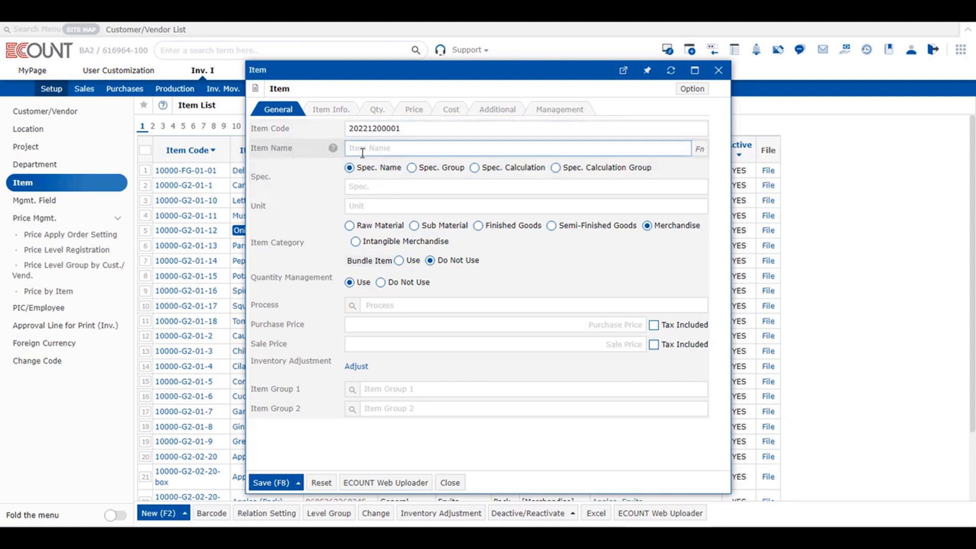
key(Tab)
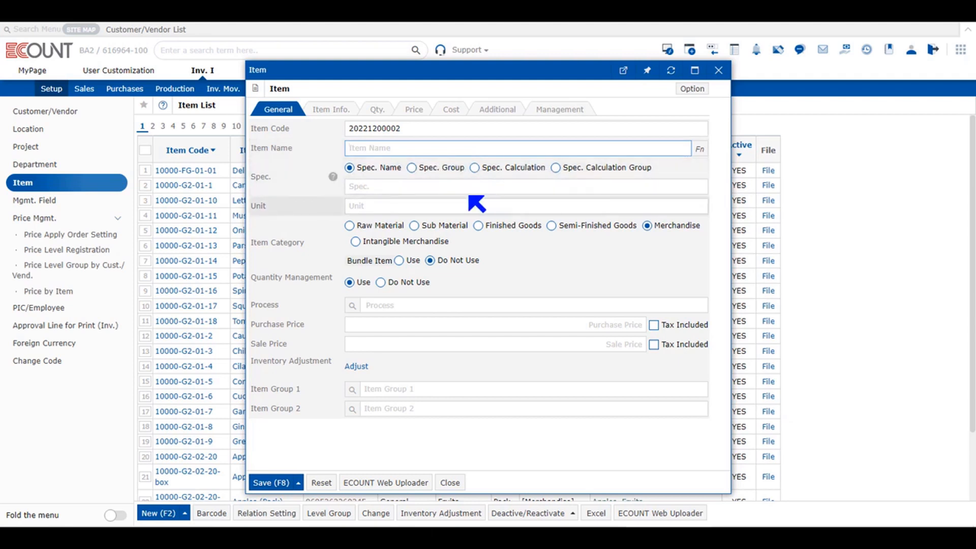
click(432, 173)
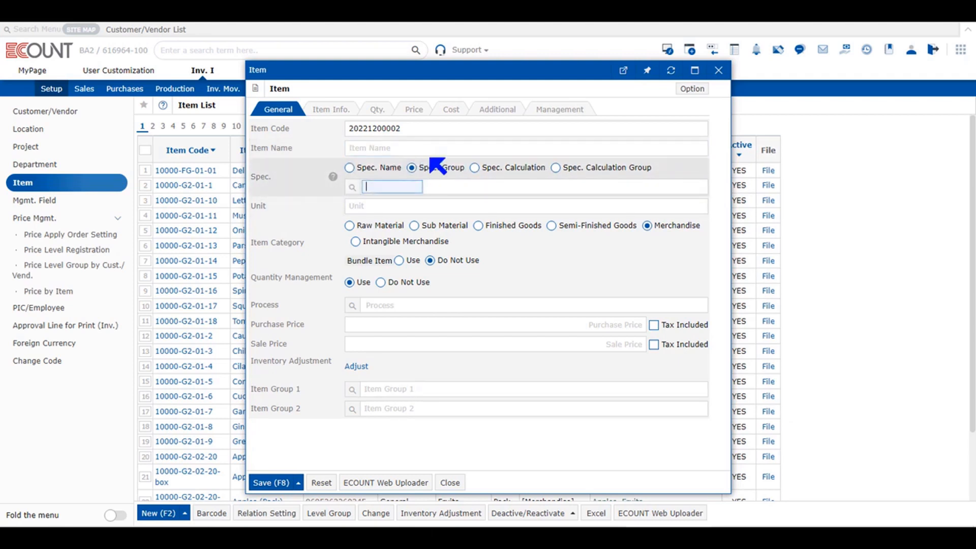
click(488, 172)
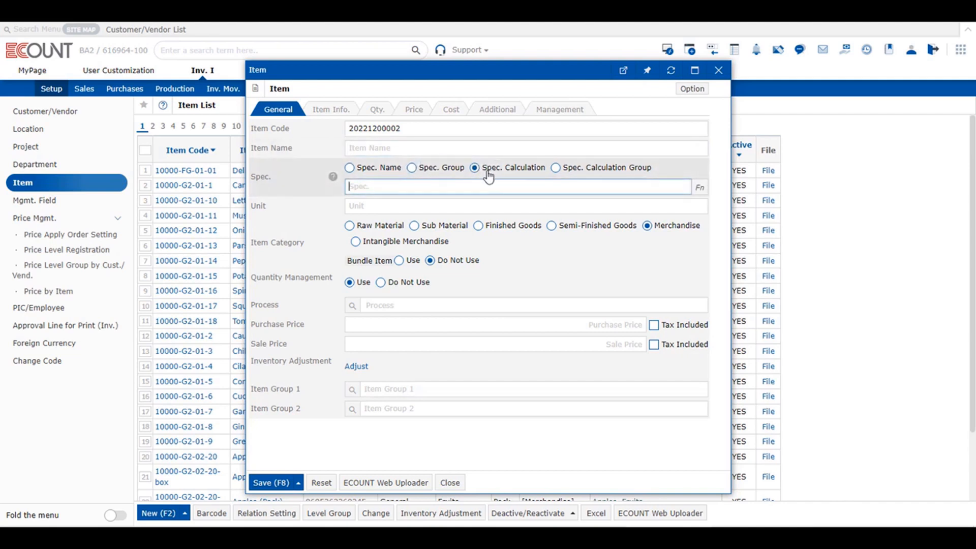
click(416, 171)
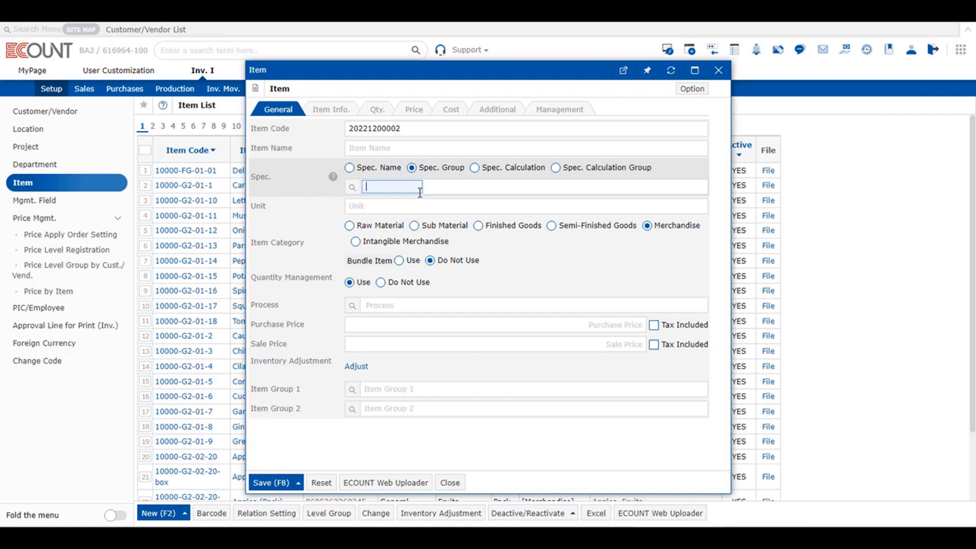
click(376, 147)
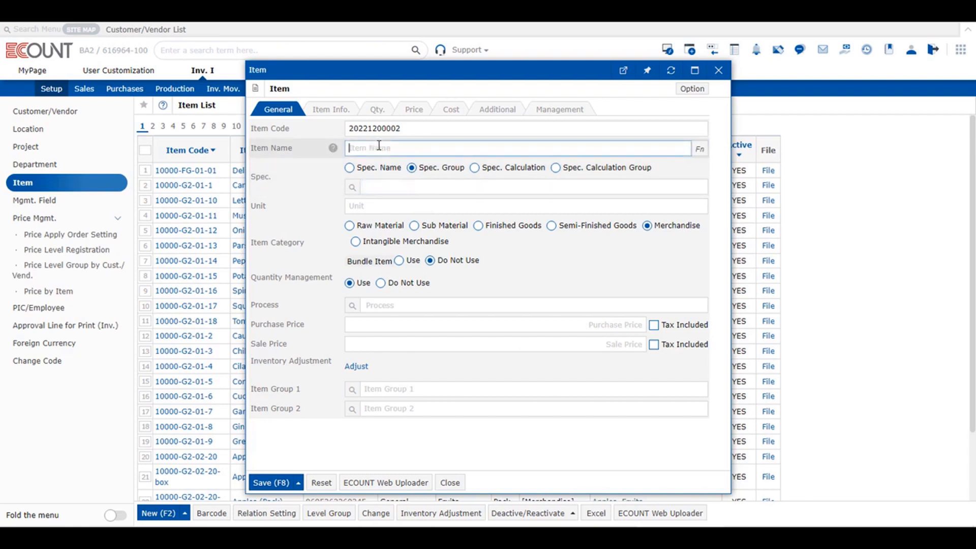
text(T-shirt)
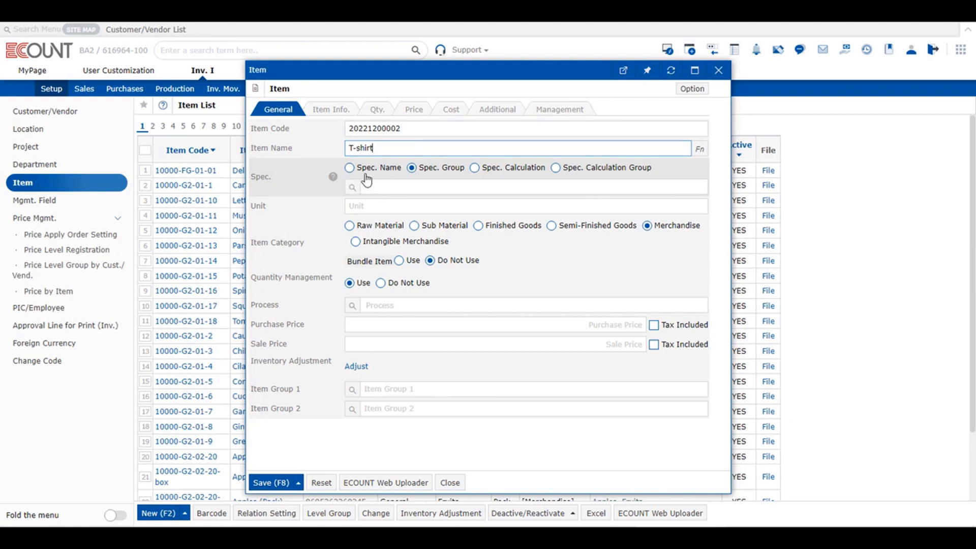
Look up the item's spec. groups and open the code list of the T-Shirt Size group for editing
click(382, 189)
click(353, 188)
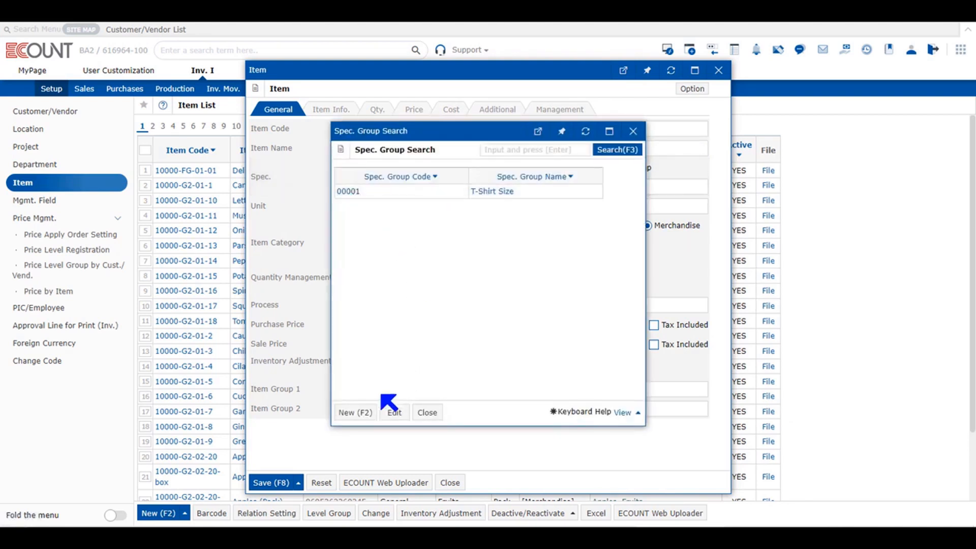
click(359, 410)
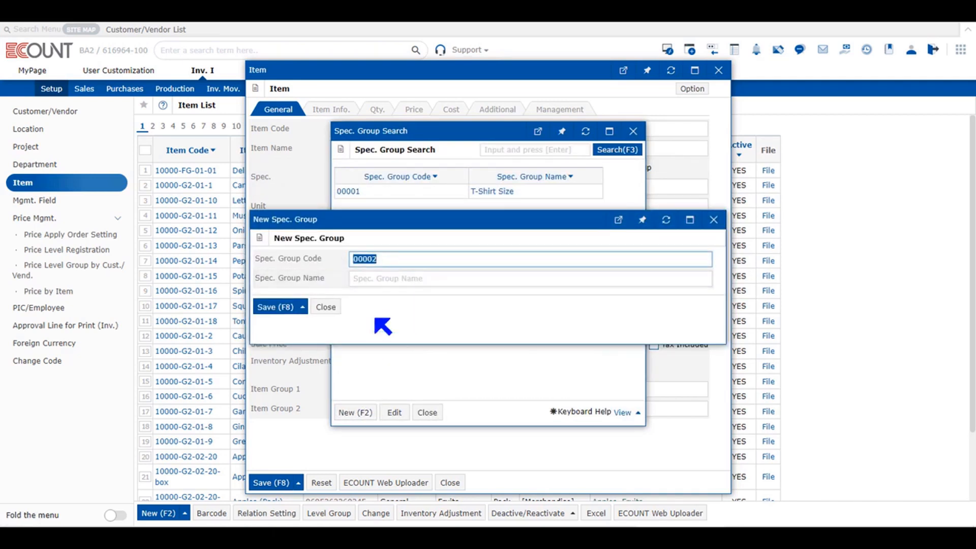
click(325, 307)
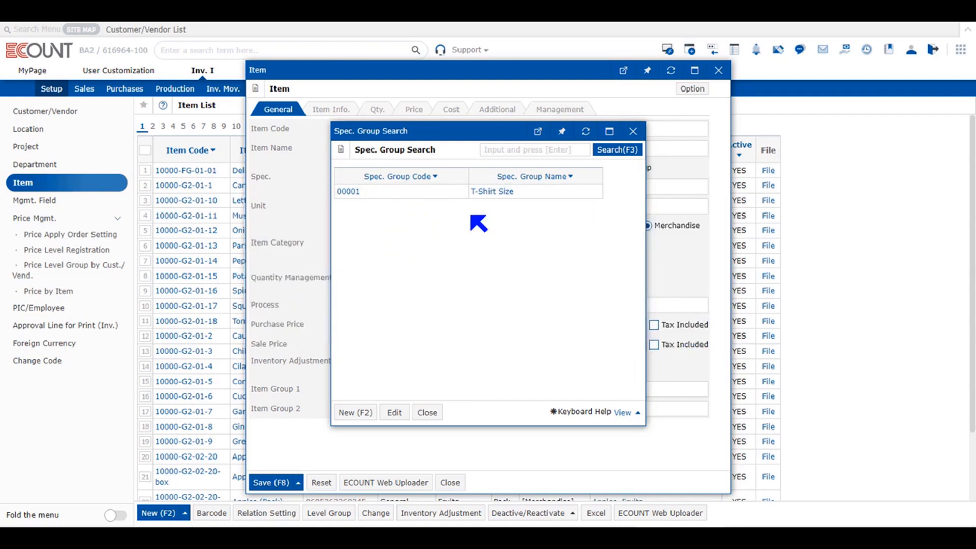
click(394, 413)
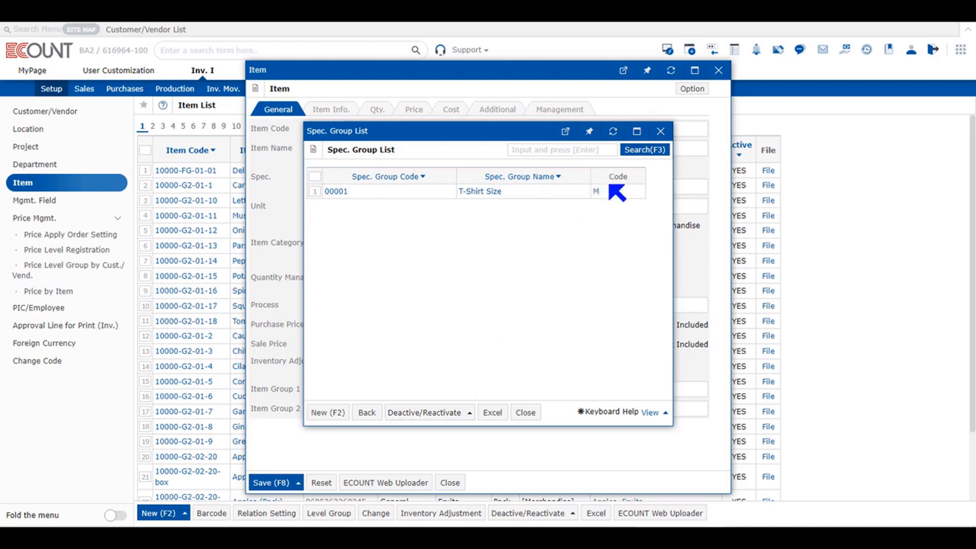
click(593, 193)
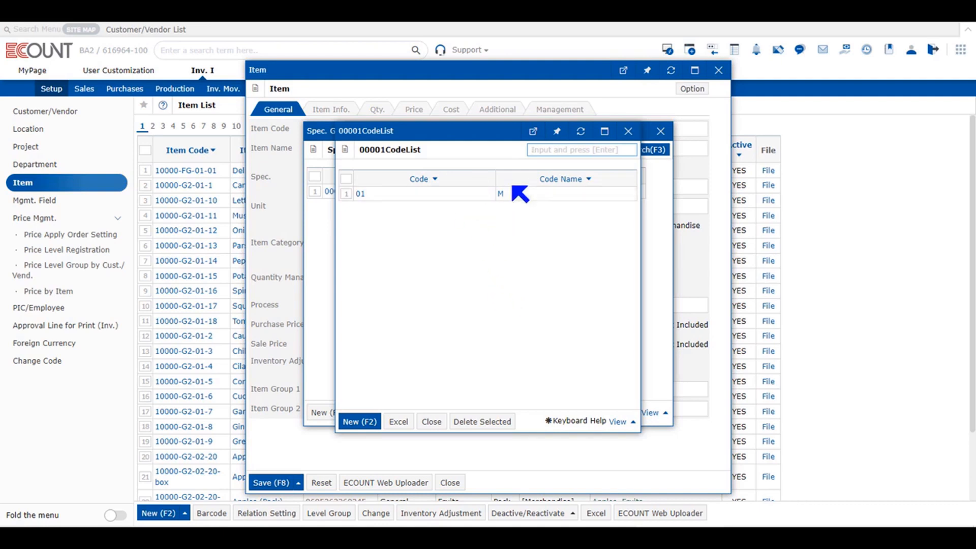
Register spec. code 02 with the specification S in the T-Shirt Size group
click(368, 422)
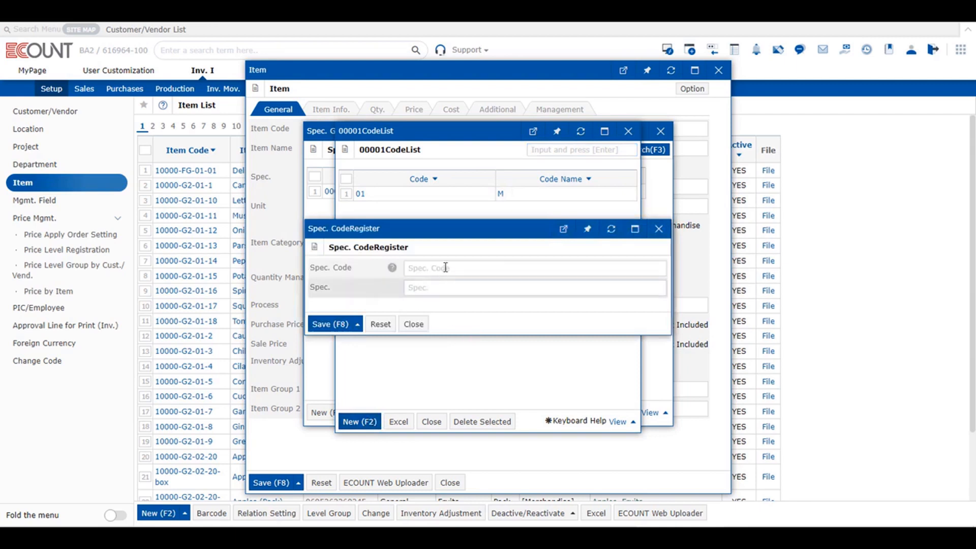
text(02)
key(Tab)
text(S)
key(F8)
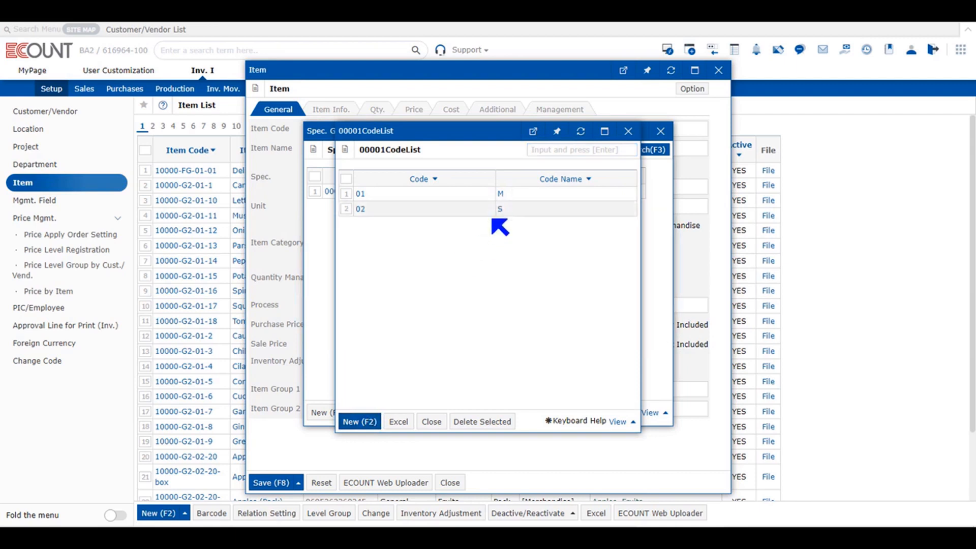
Register spec. code 03 with the specification L in the T-Shirt Size group and close the code list
key(F2)
text(03)
key(Tab)
text(L)
key(F8)
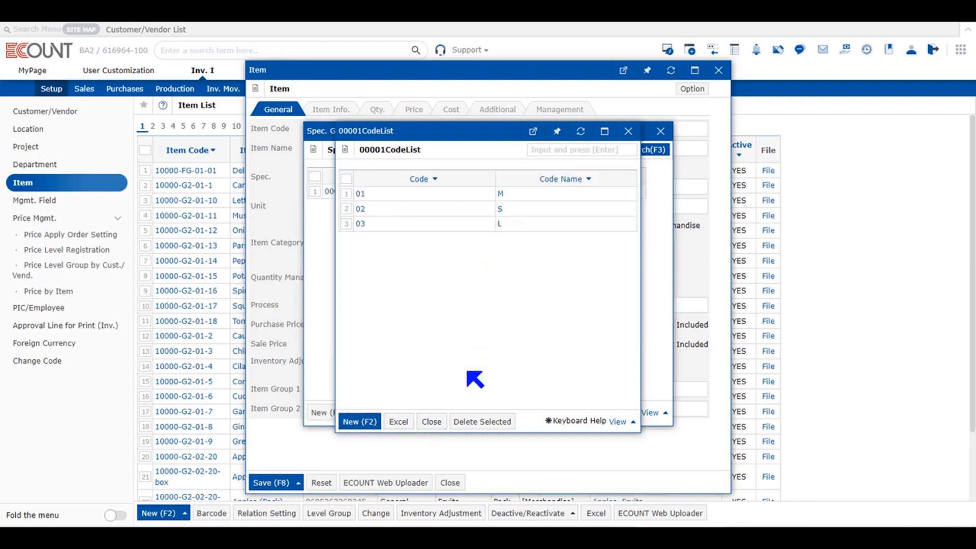
click(431, 422)
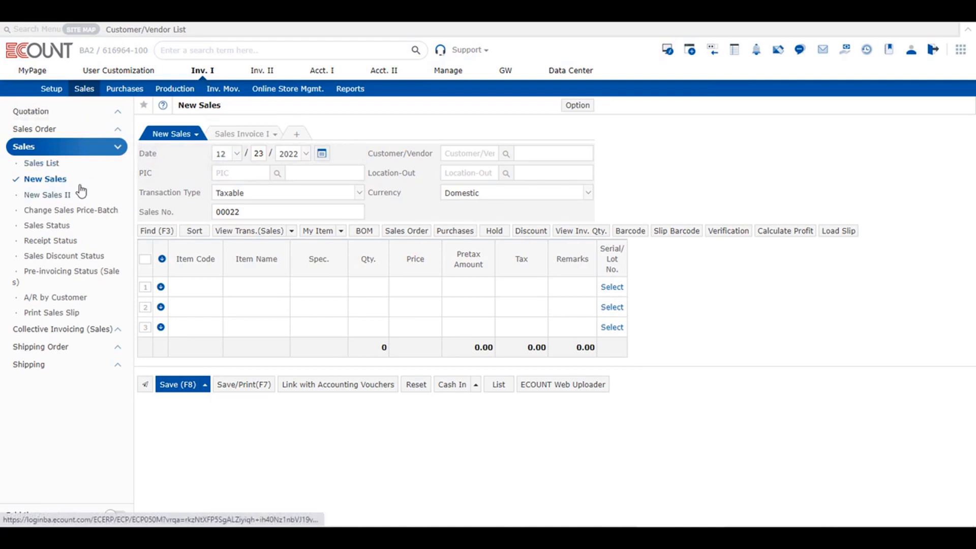
On the first line of the new sales slip, search items for "shirt" and pick the T-shirt in size S
click(201, 285)
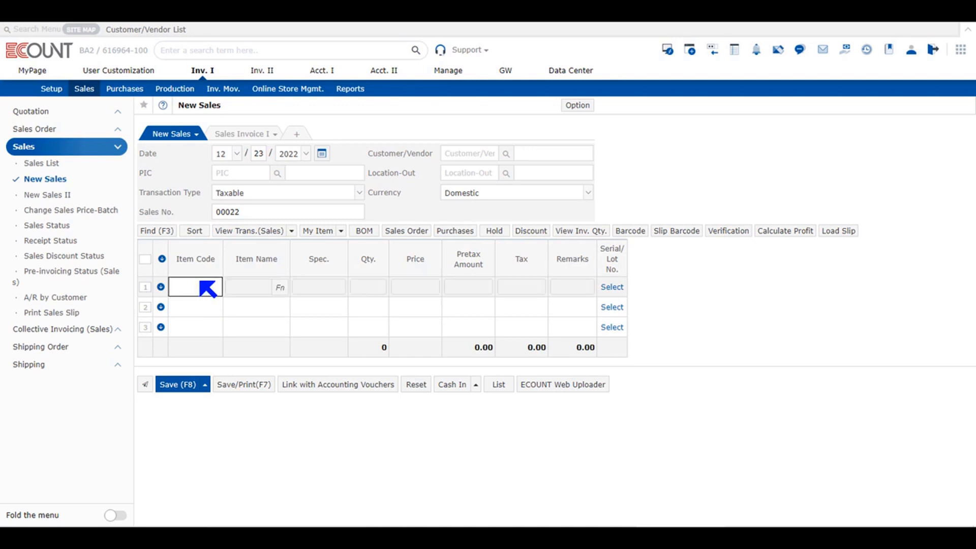
text(shirt)
key(Return)
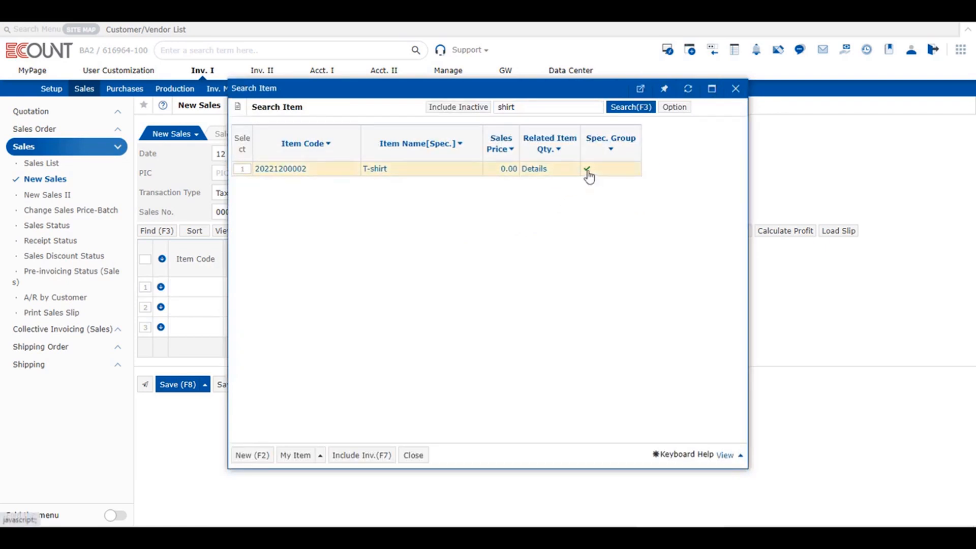
click(587, 170)
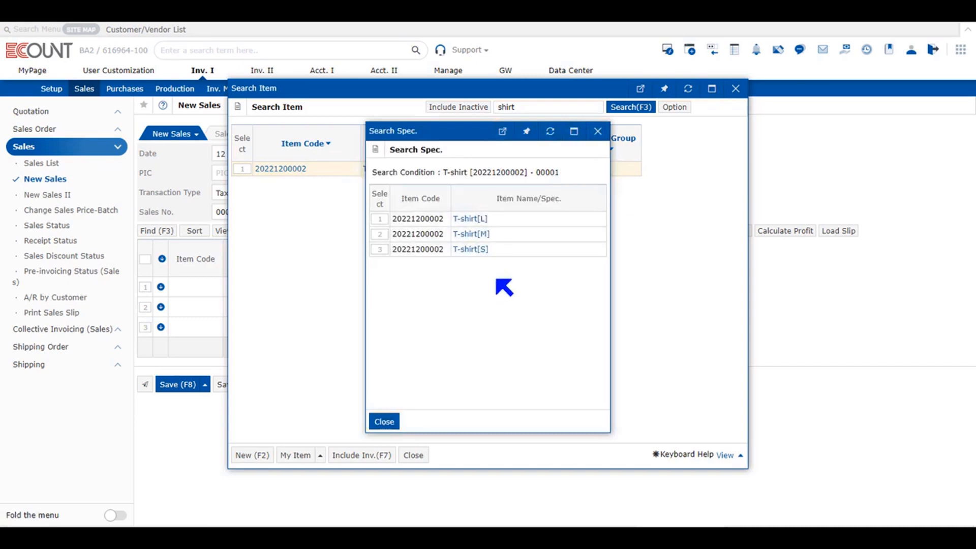
click(477, 251)
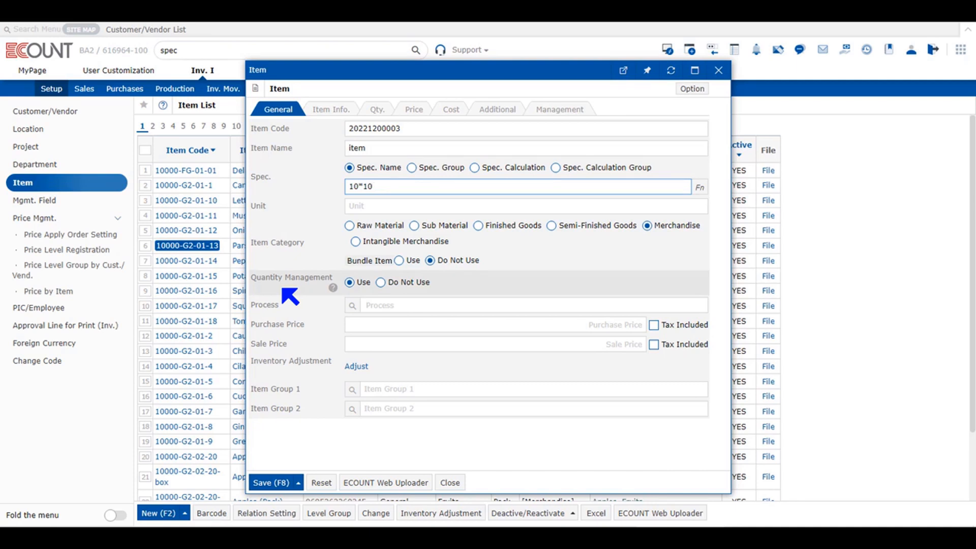
Save the new item and open the Function Setup configuration page
click(269, 483)
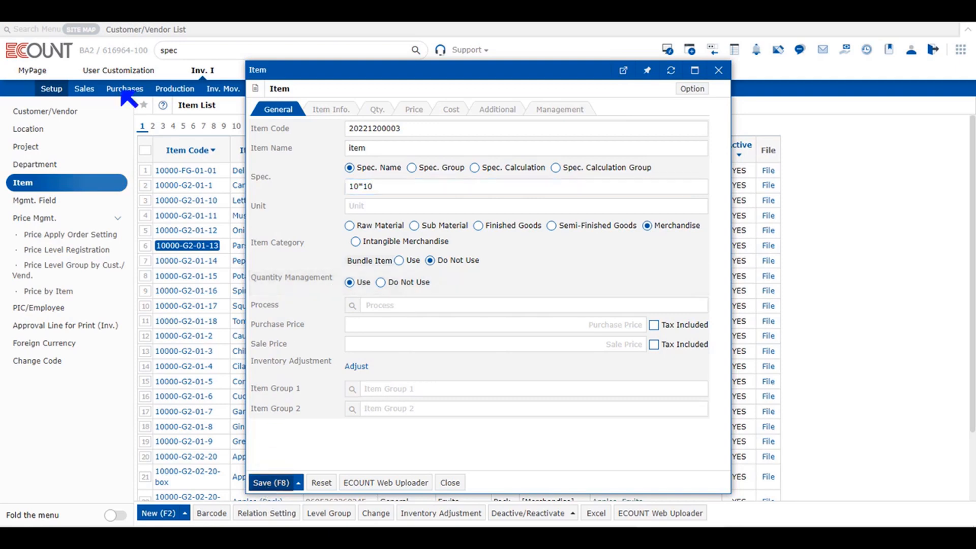
click(122, 75)
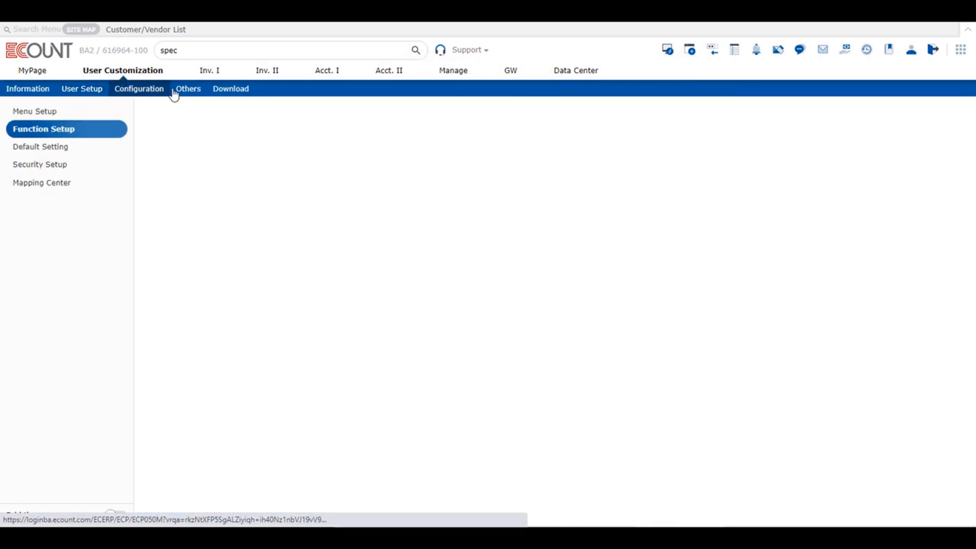
click(88, 135)
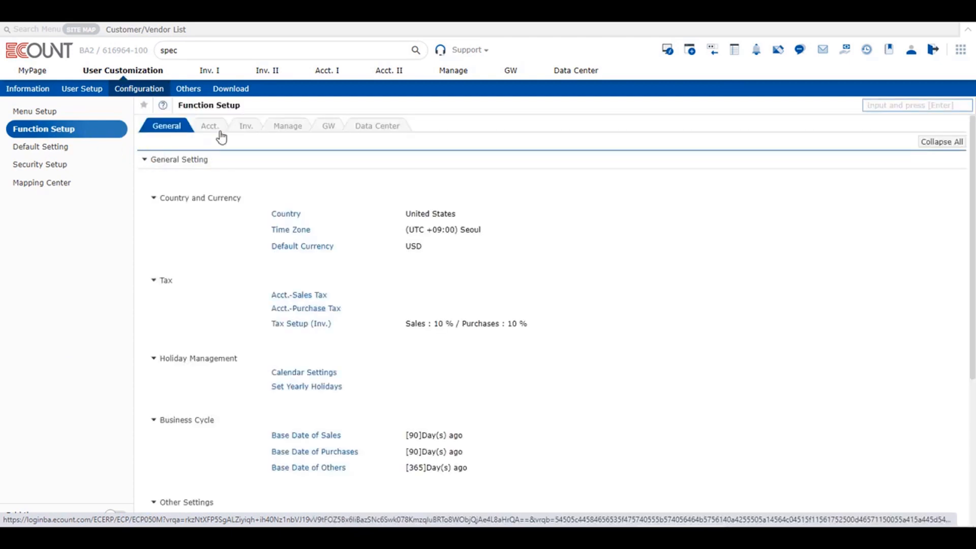
In the inventory function settings, turn on auxiliary quantity for sales, with Area as base quantity name and Qty. as auxiliary quantity name
click(250, 131)
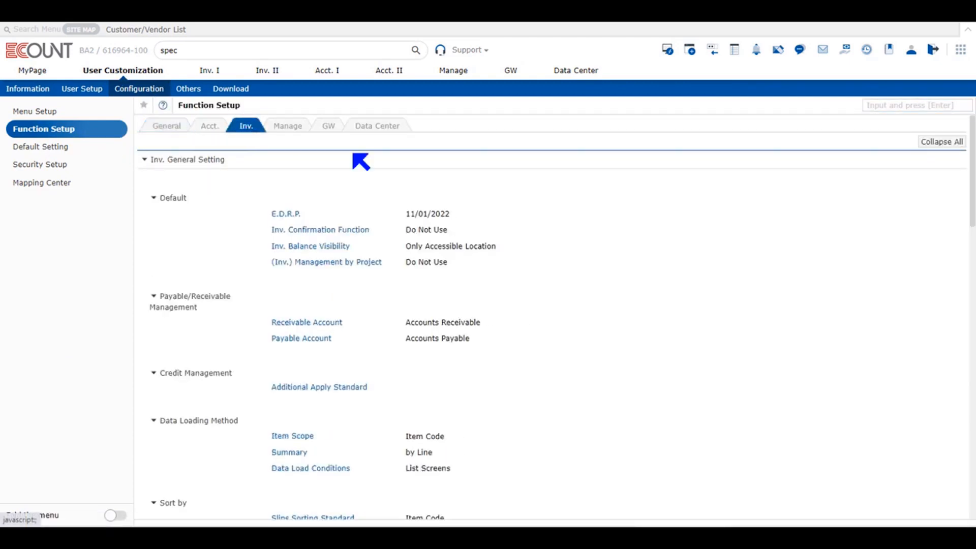
scroll(472, 348, down, 1)
scroll(479, 354, down, 5)
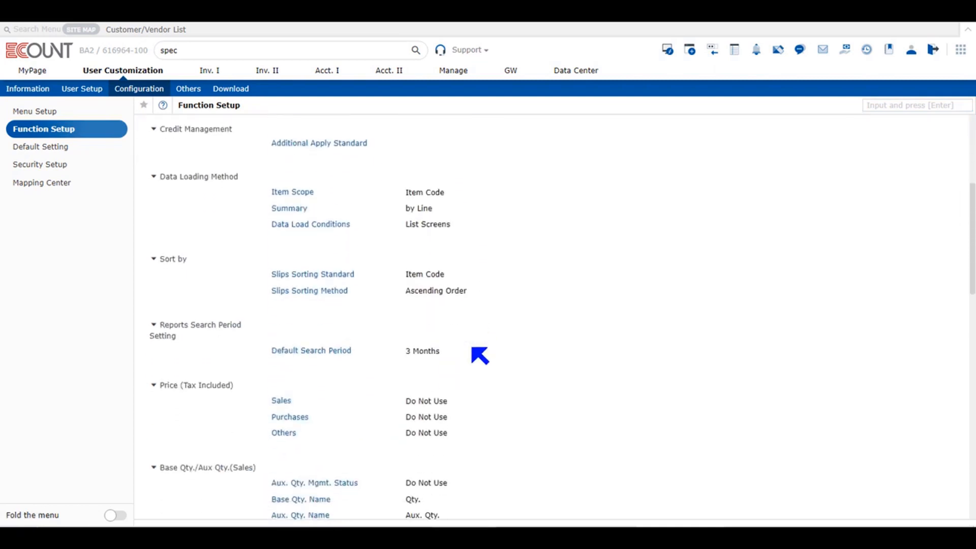
scroll(475, 362, down, 3)
scroll(465, 362, down, 3)
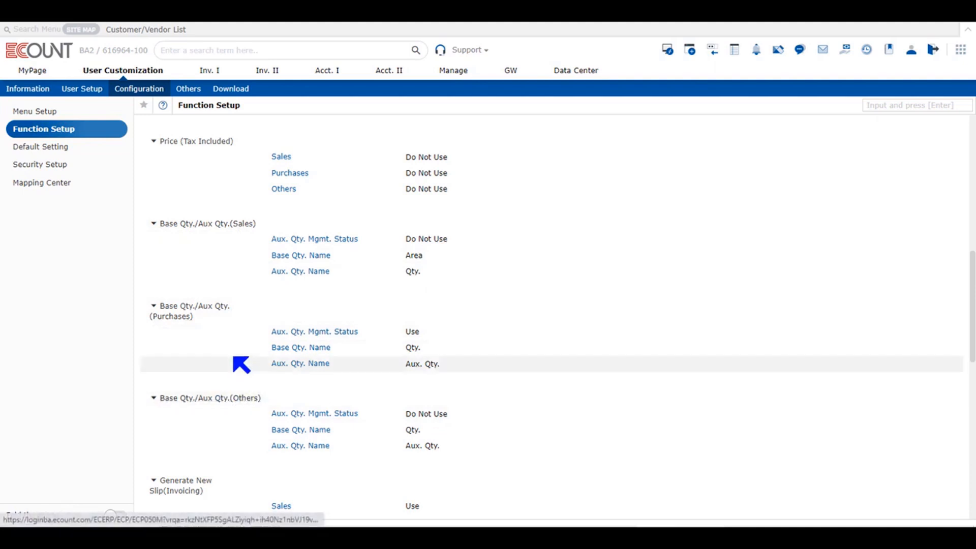
click(310, 239)
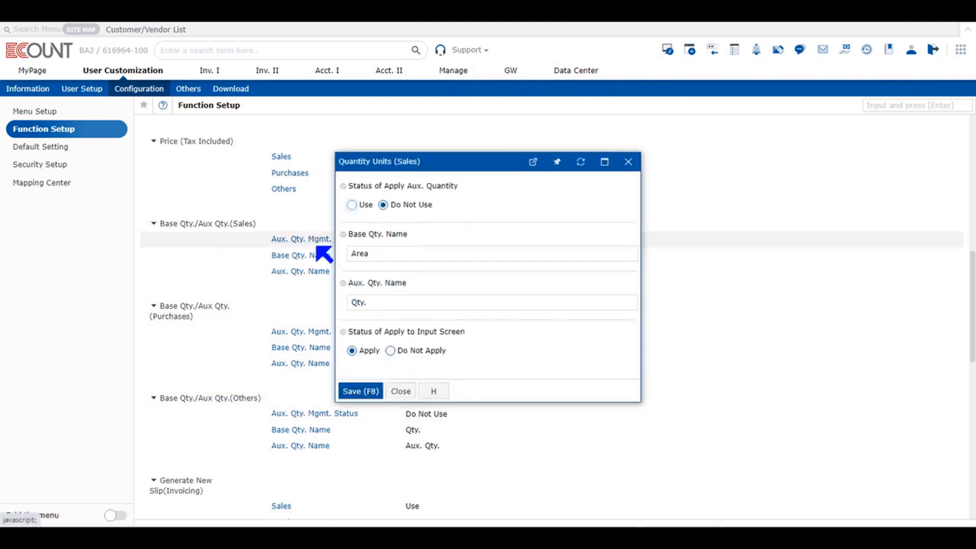
click(363, 205)
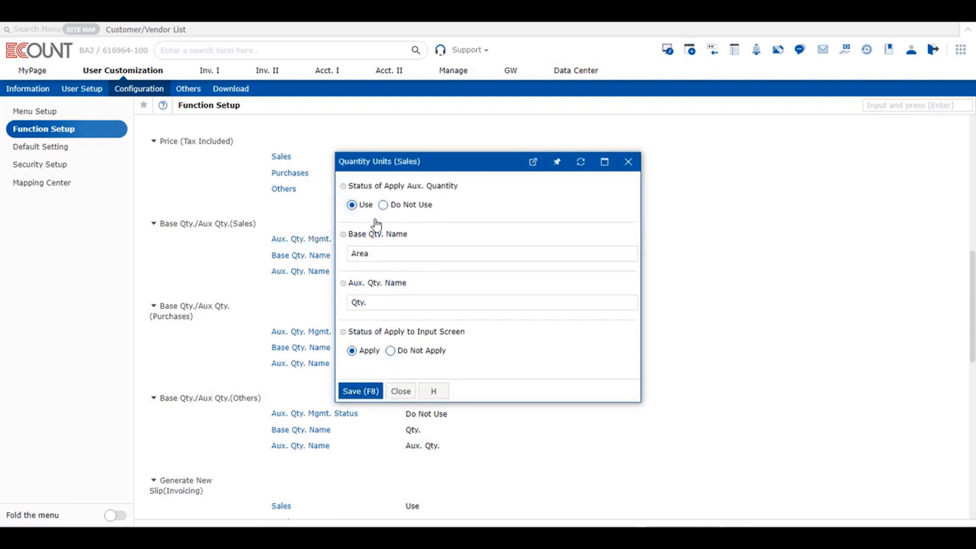
click(392, 253)
click(402, 258)
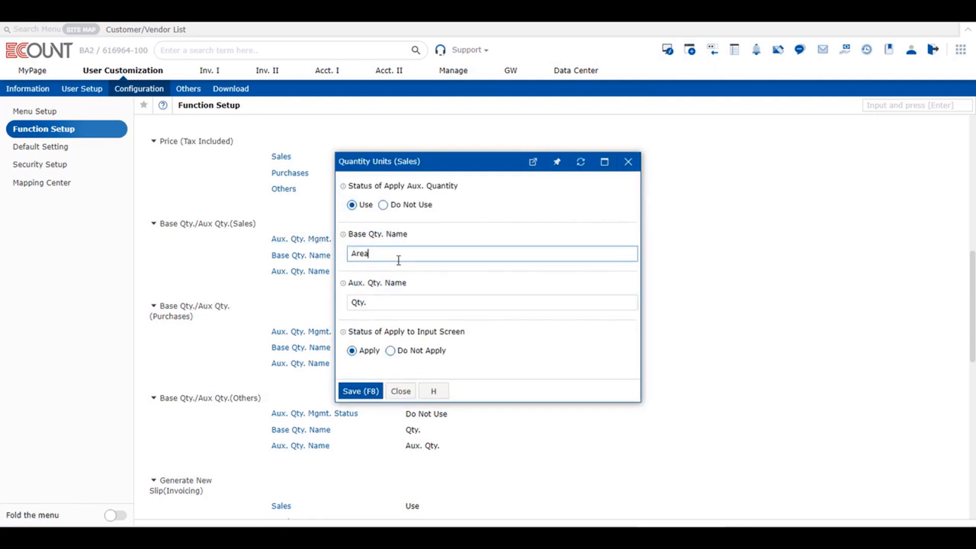
click(391, 303)
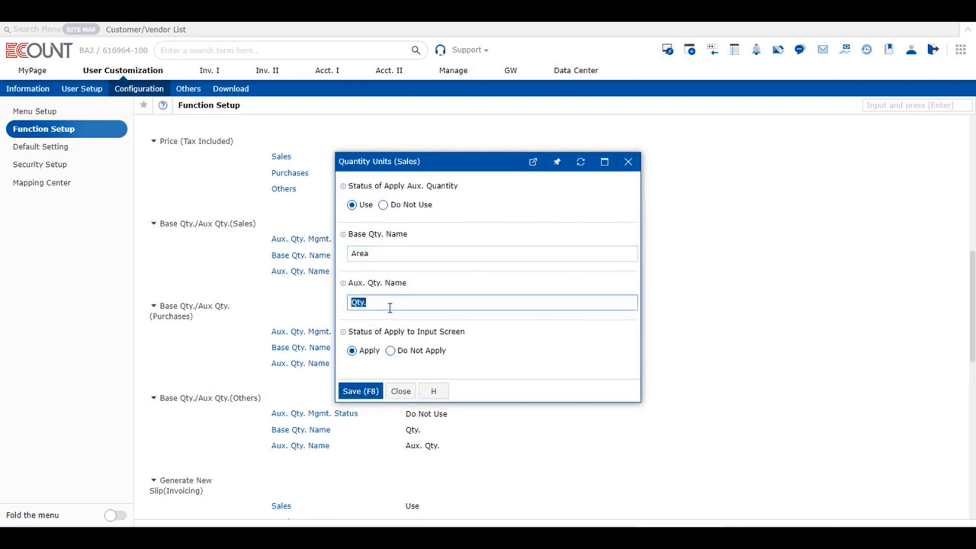
click(390, 308)
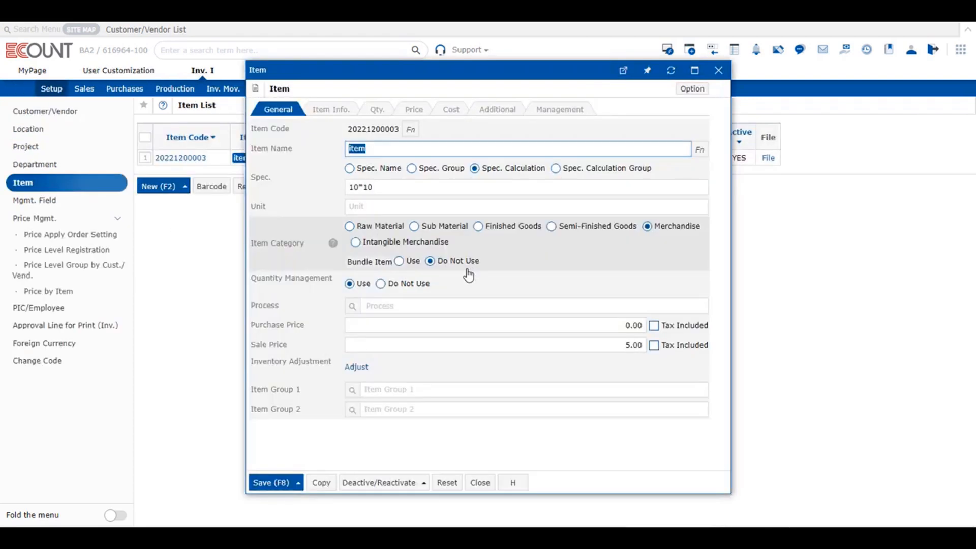
Check the specification and unit conversion ratio of the item with spec. 10*10, and save the item
click(326, 111)
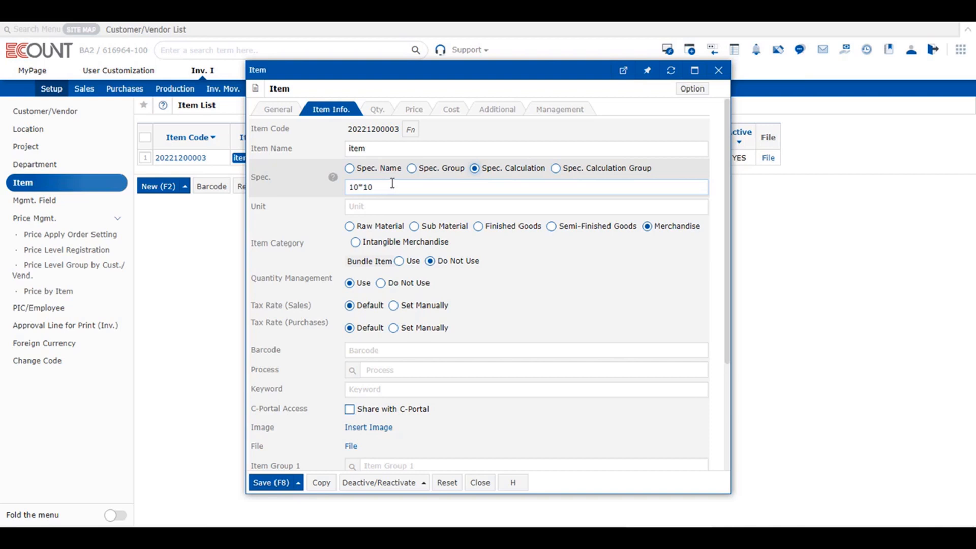
click(377, 112)
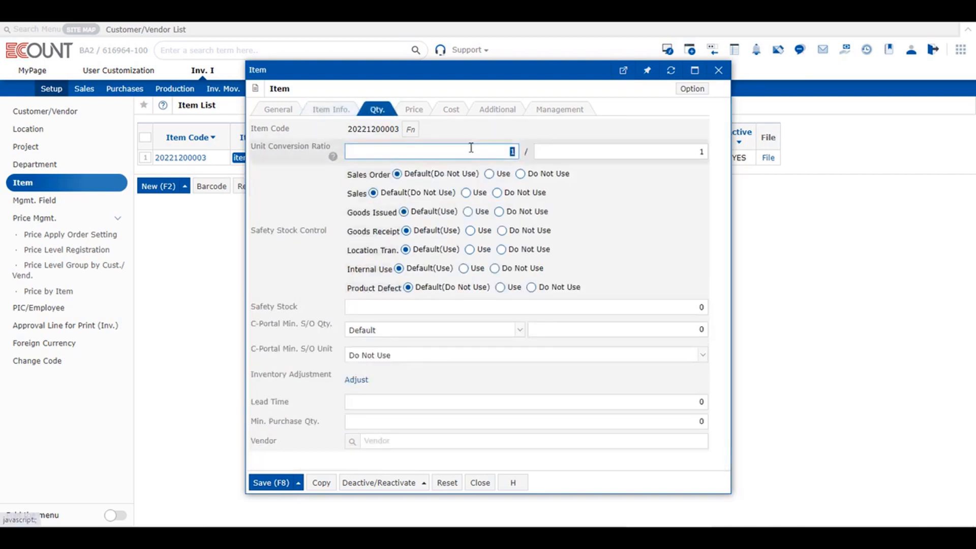
click(592, 151)
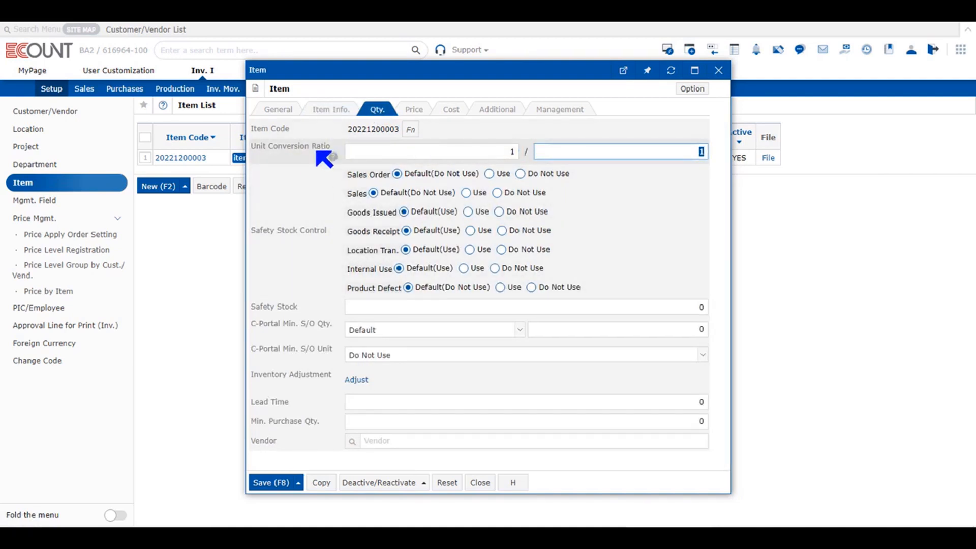
click(277, 484)
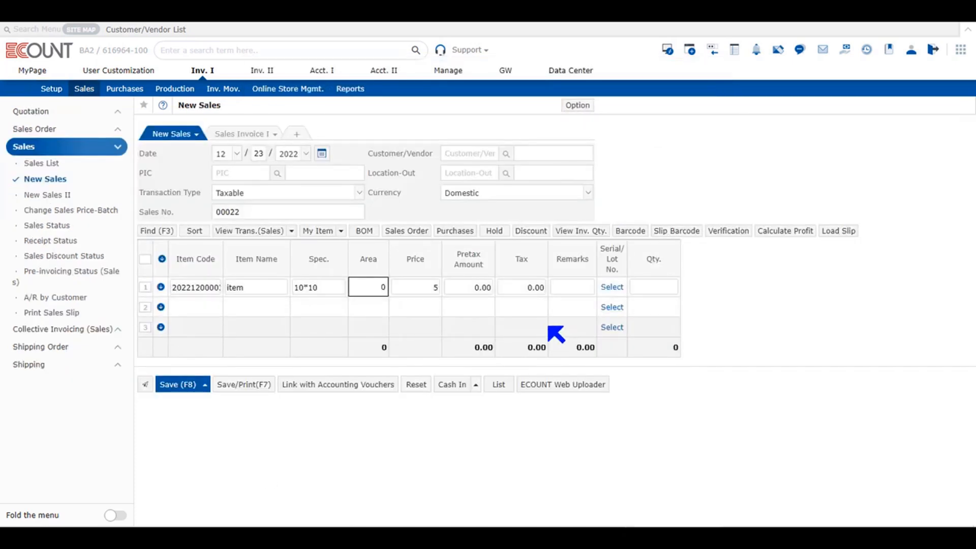
Enter a quantity of 20 for the 10*10 item on the new sales slip and save the slip
click(664, 295)
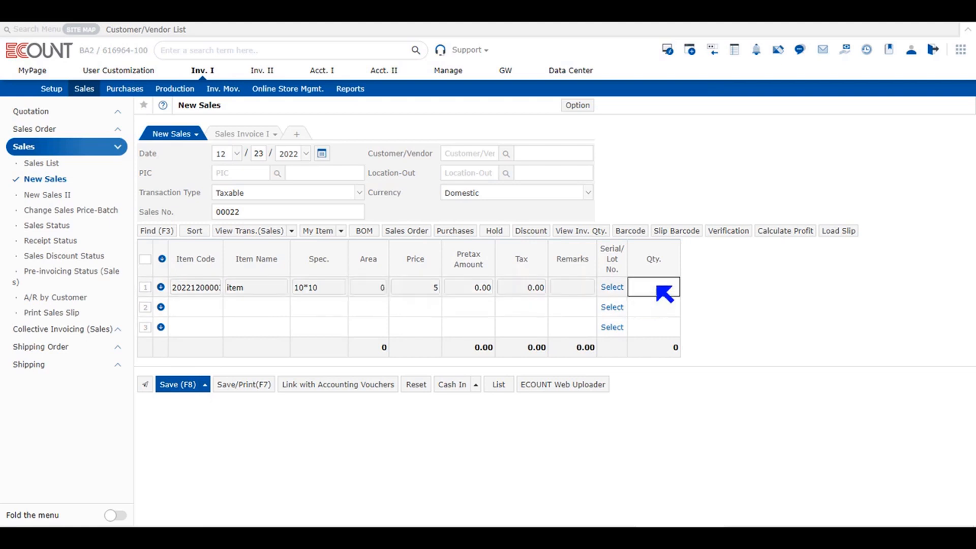
text(1)
click(729, 296)
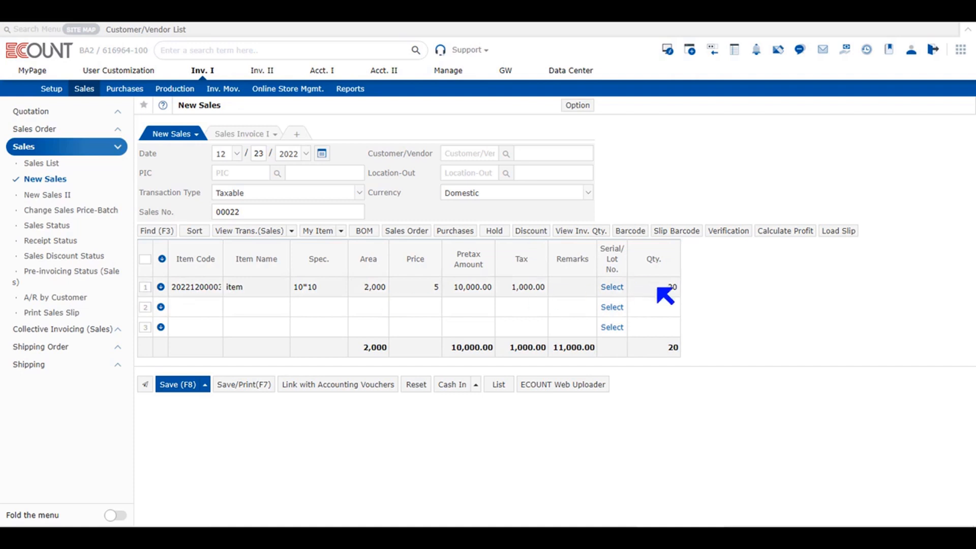
click(665, 290)
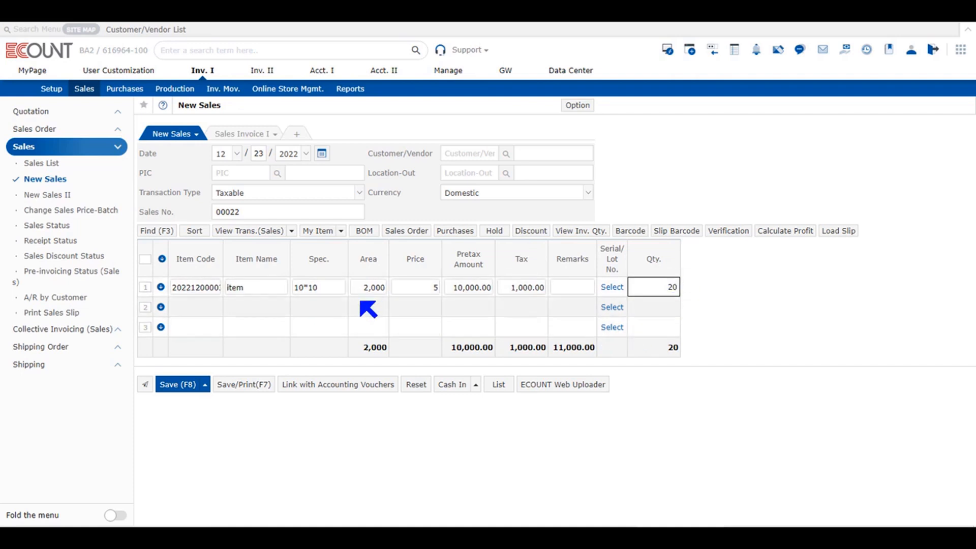
click(366, 290)
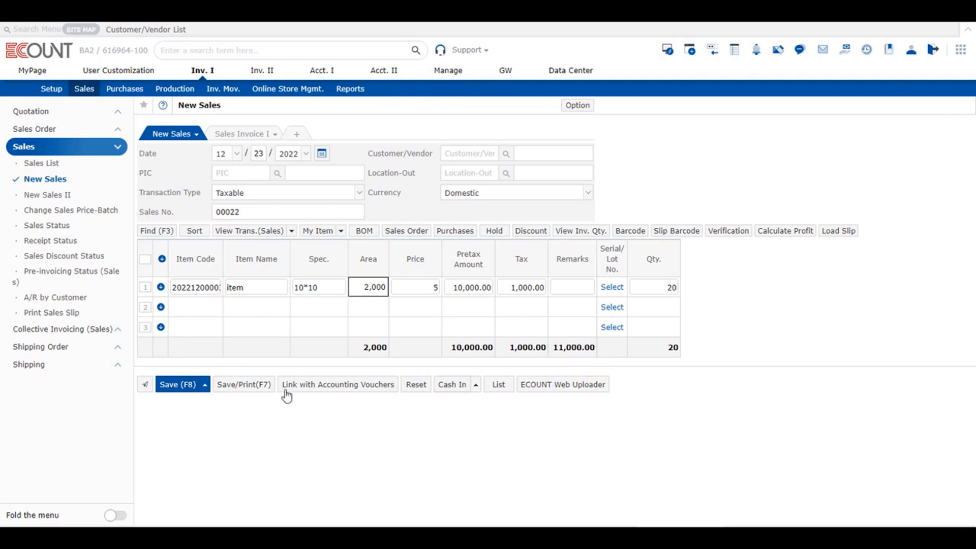
click(194, 390)
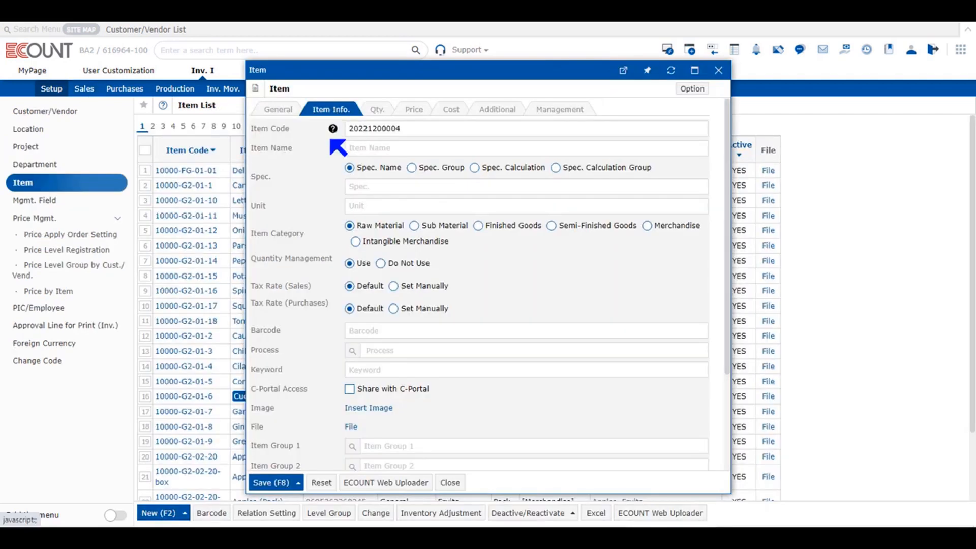
Try the categories Finished Goods, Semi-Finished Goods, Merchandise and Intangible Merchandise on a new item
mouse_move(332, 179)
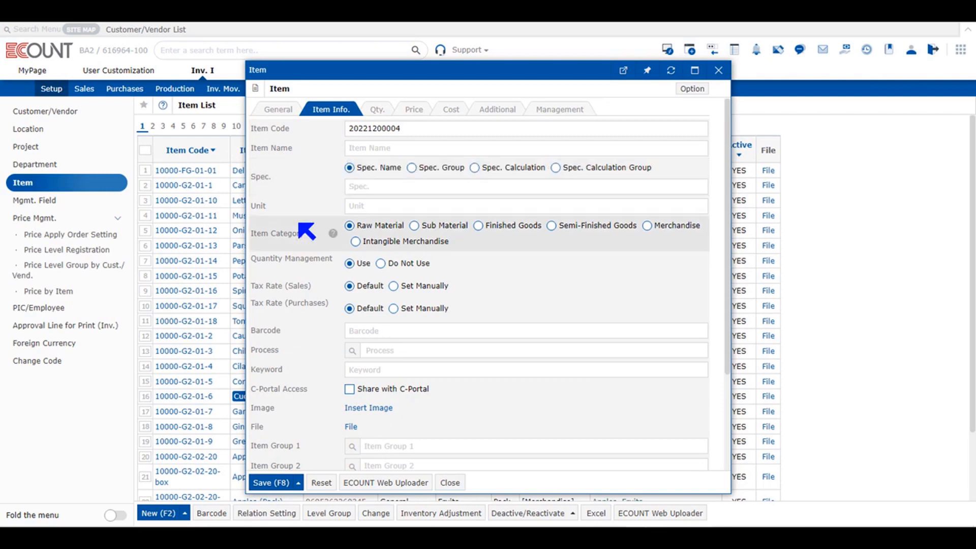
click(276, 209)
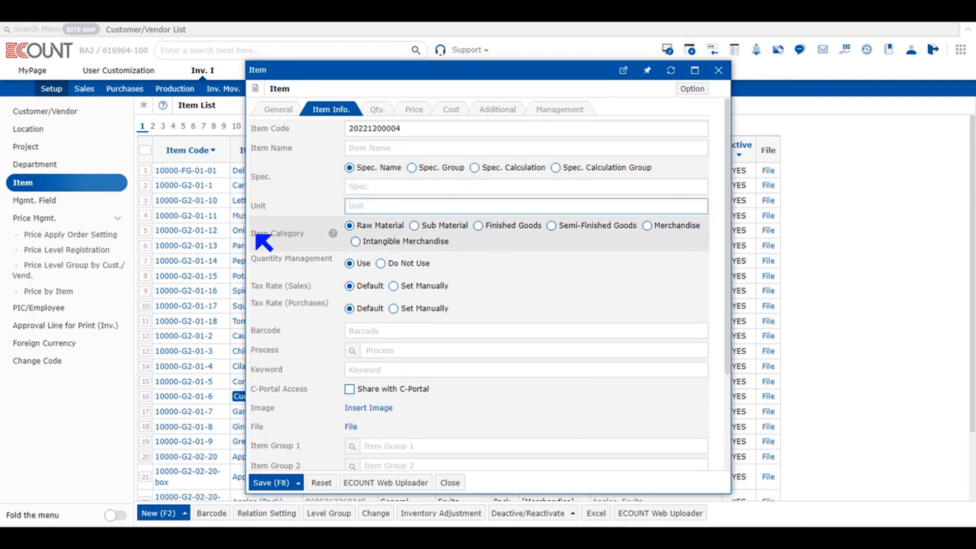
drag(262, 242, 323, 243)
click(307, 248)
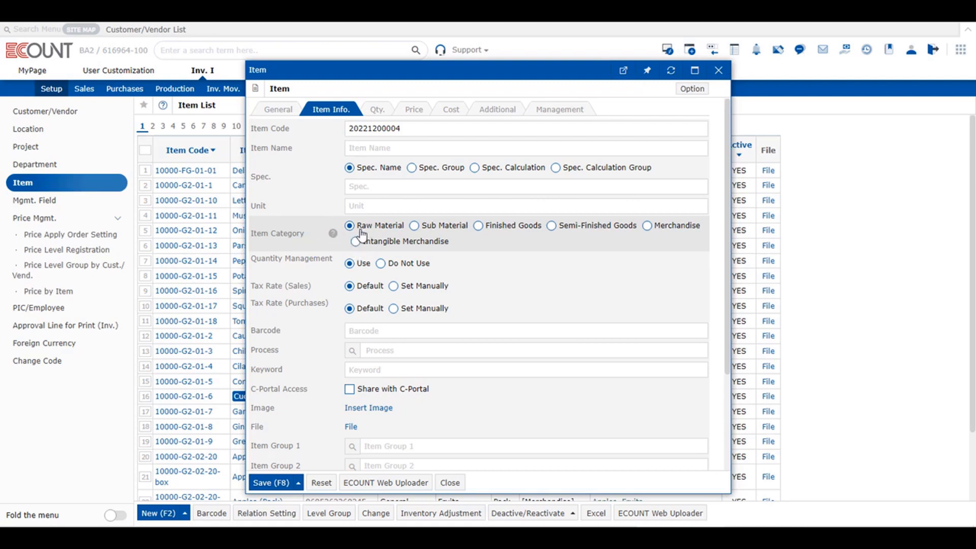
click(492, 228)
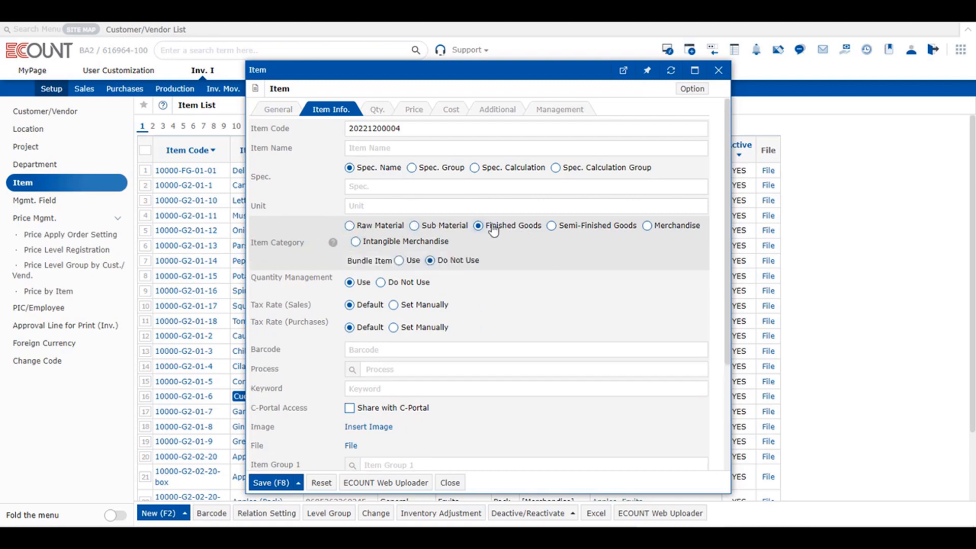
click(565, 230)
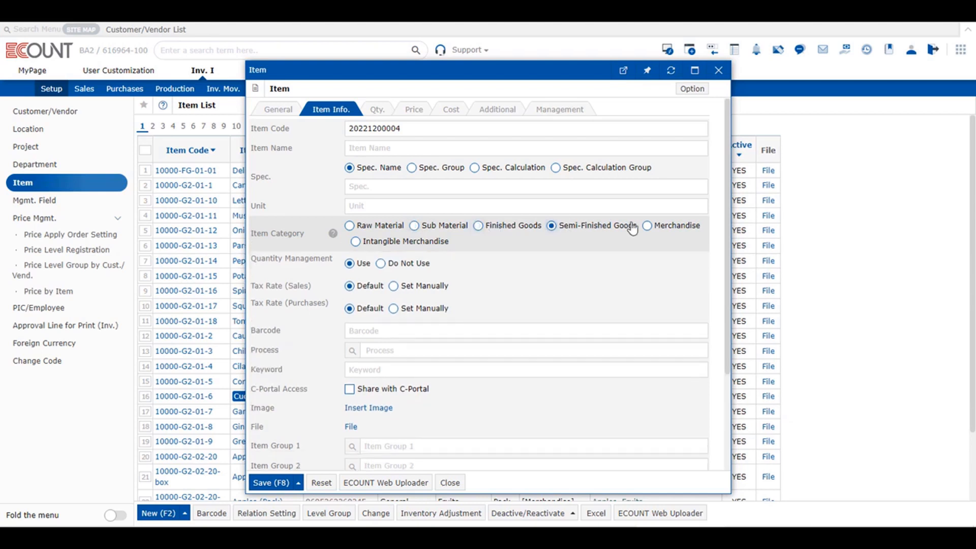
click(650, 228)
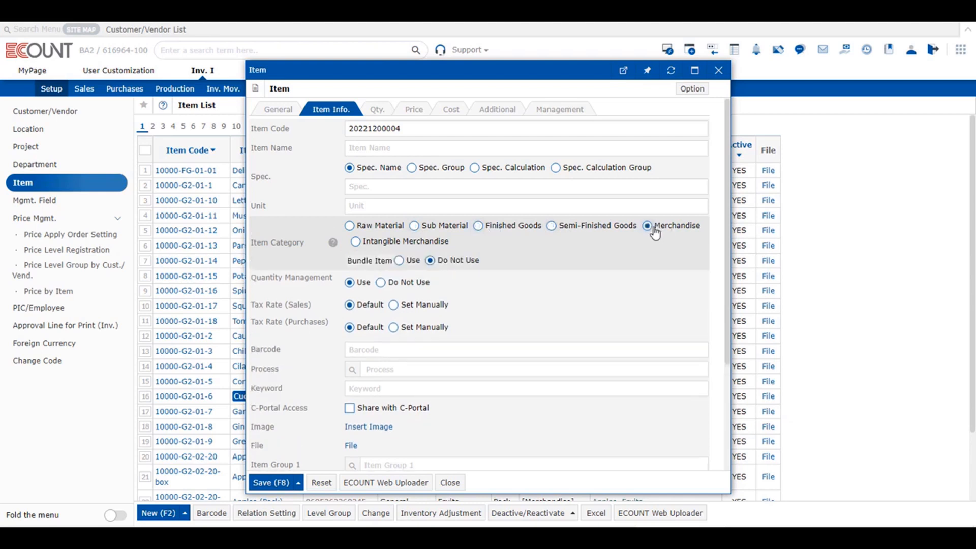
click(362, 243)
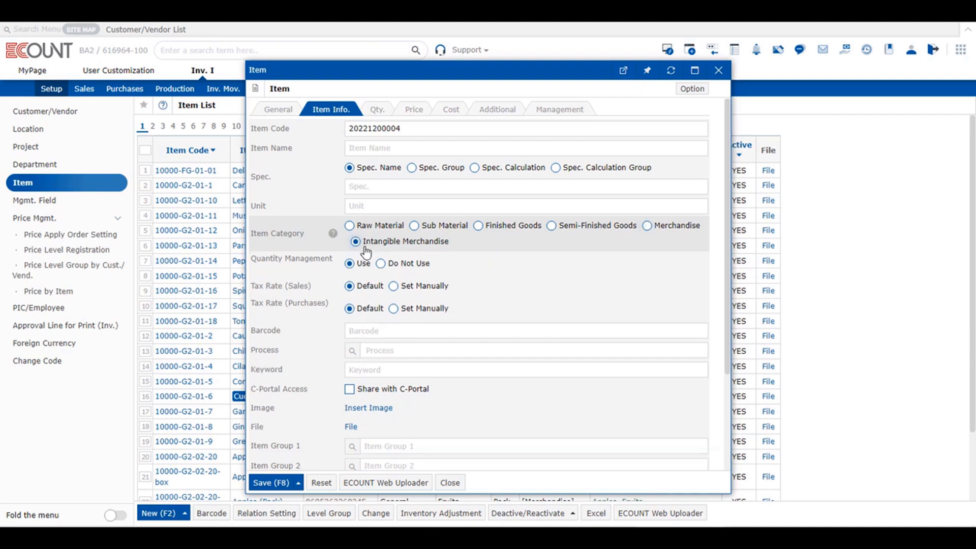
Go through all item categories again on the new item, from Raw Material to Intangible Merchandise, and close the item form without saving
click(350, 226)
click(429, 230)
click(576, 231)
click(509, 228)
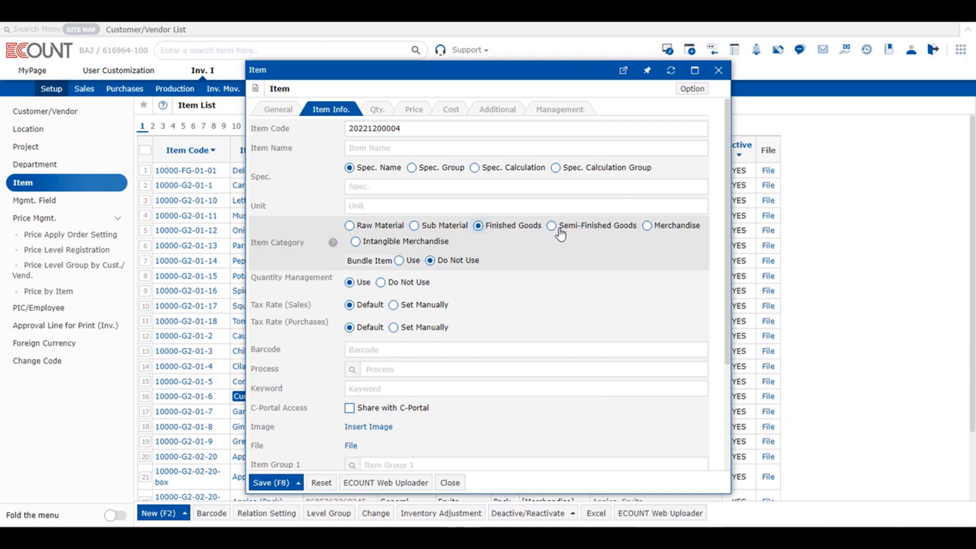
click(653, 225)
click(356, 242)
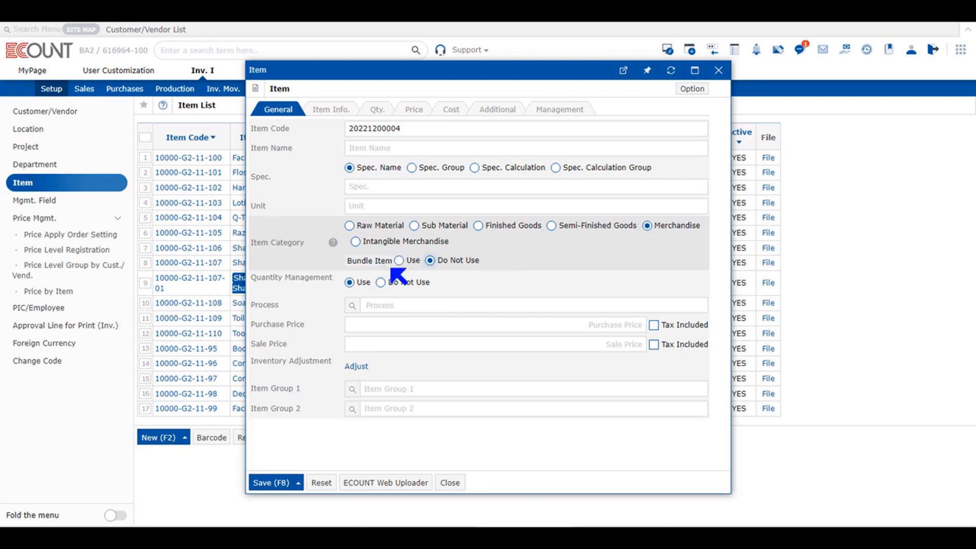
key(Escape)
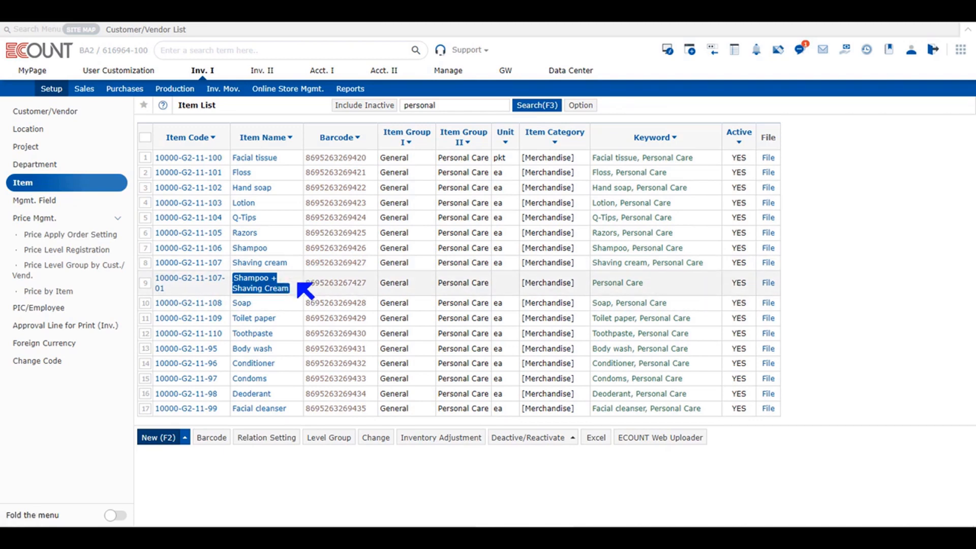
Review and save the Shampoo + Shaving Cream bundle item, and open a new BOM for it in BOM Design
click(280, 288)
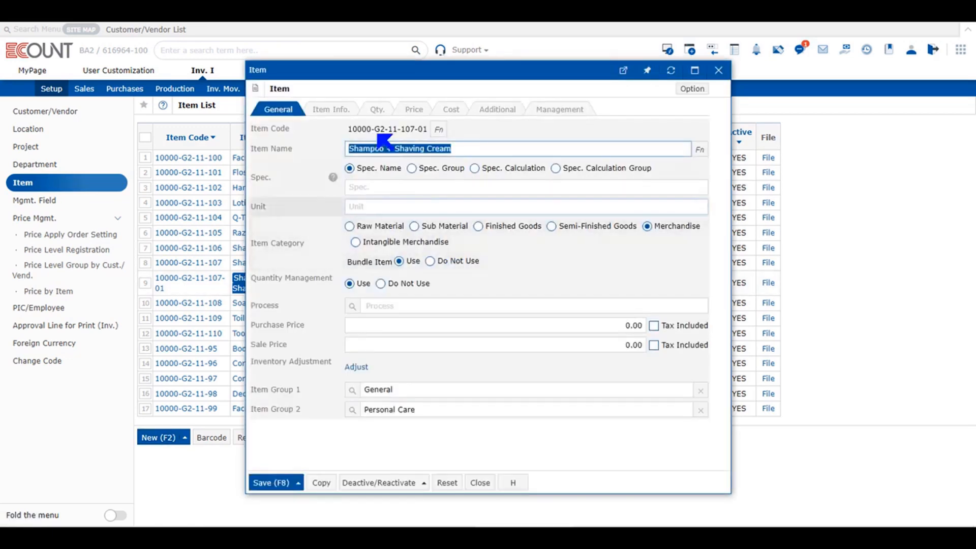
click(333, 111)
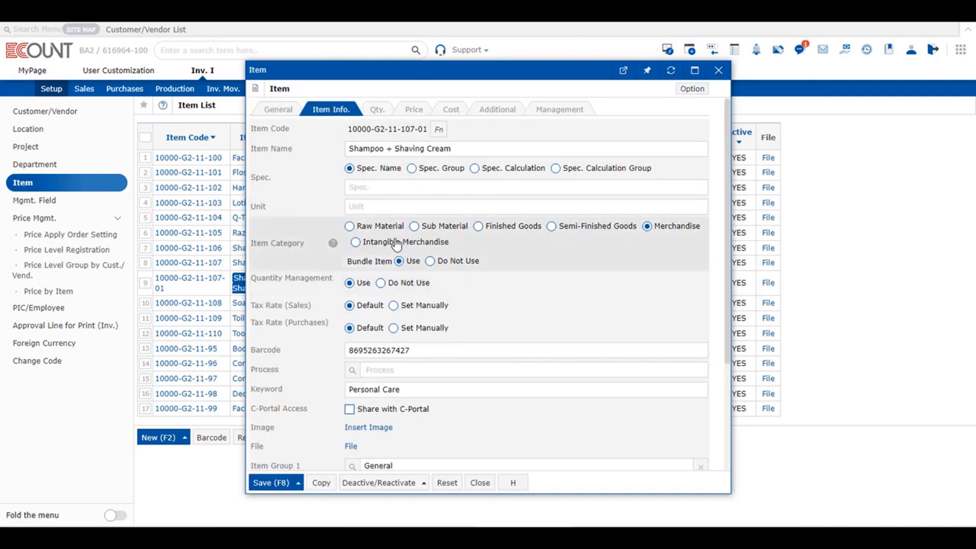
click(277, 483)
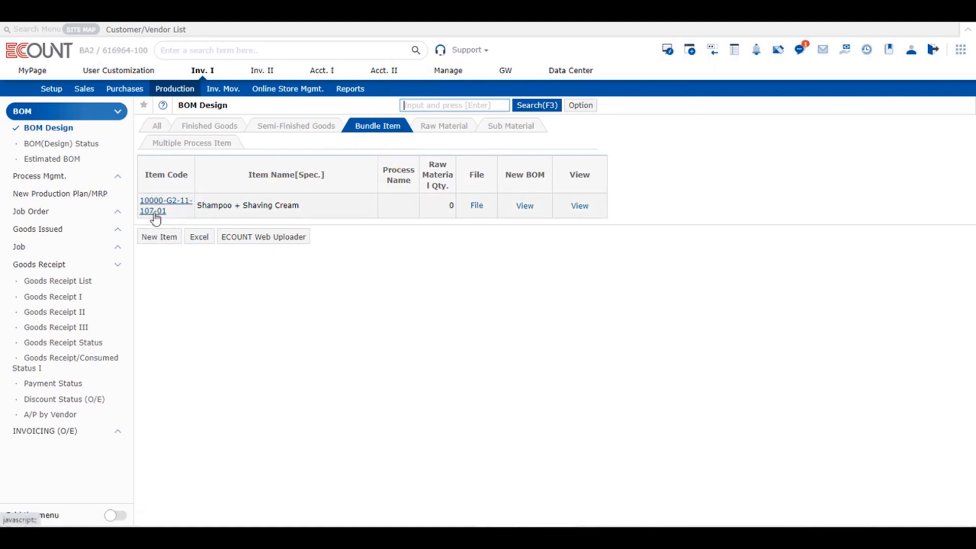
double_click(172, 210)
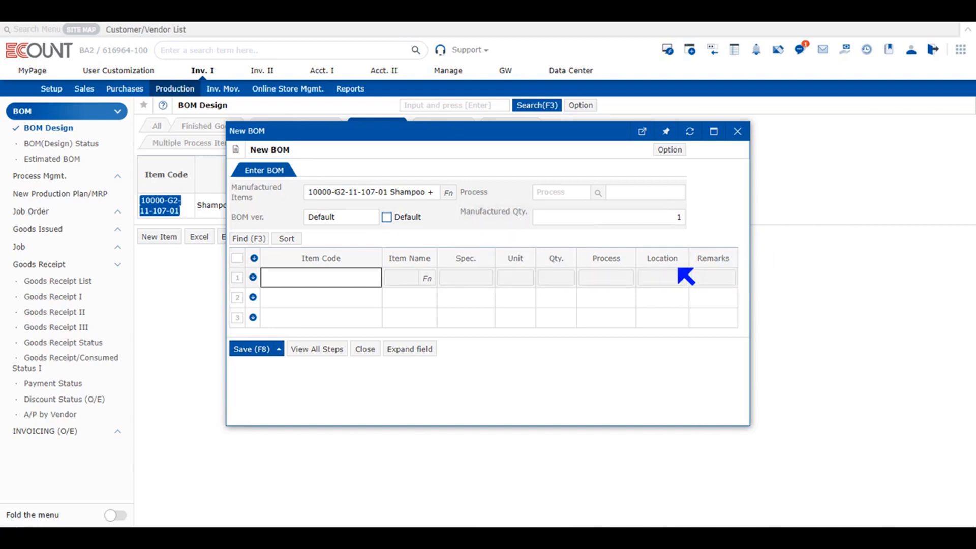
click(332, 303)
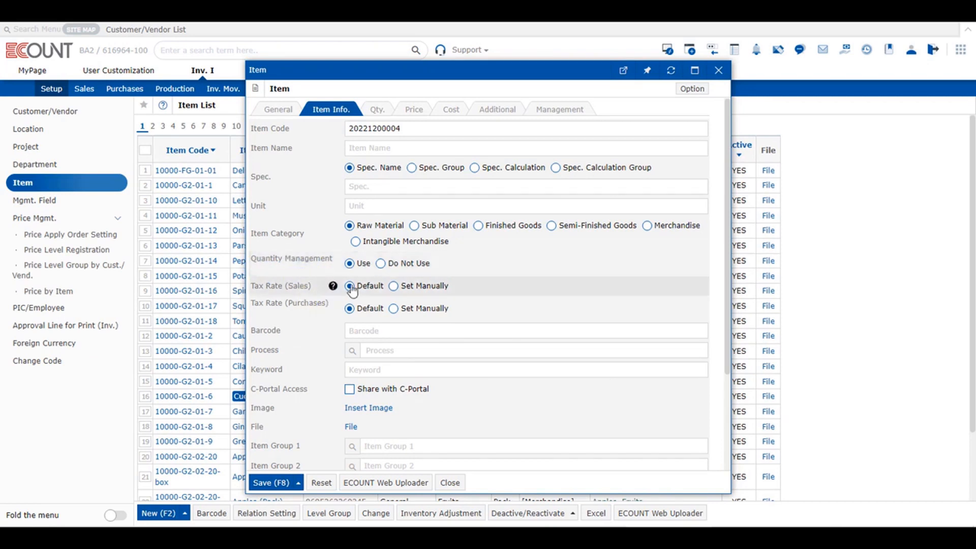
Set the new item's quantity management to Do Not Use and its category to Semi-Finished Goods
click(381, 264)
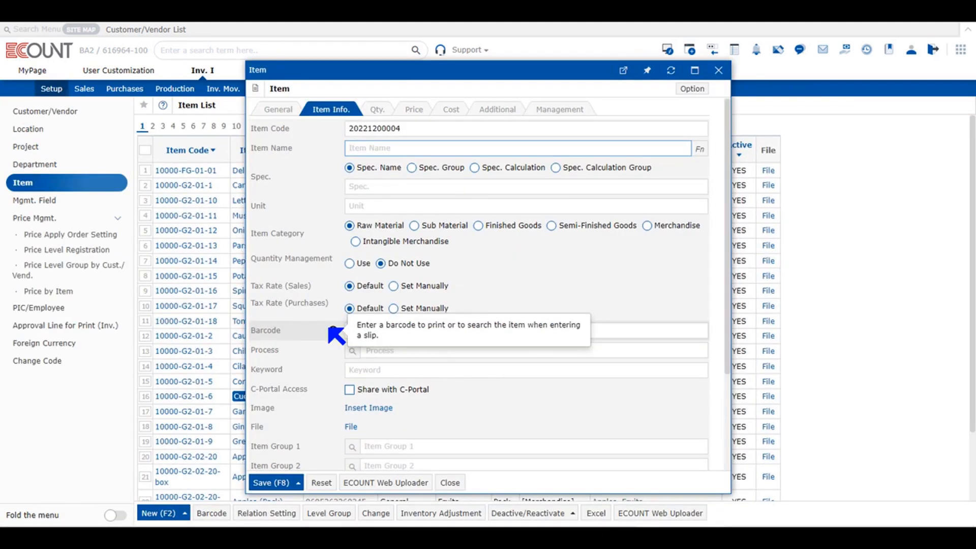
mouse_move(336, 334)
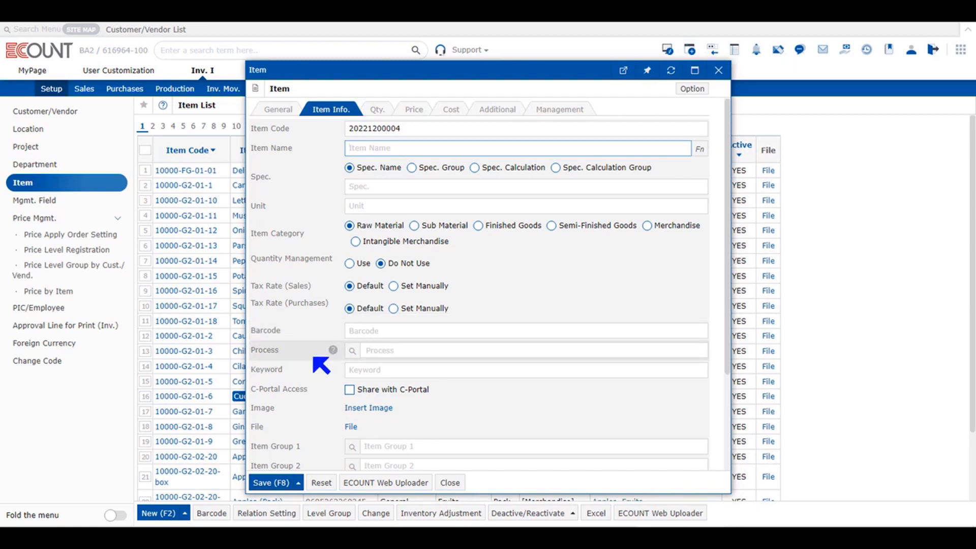
click(503, 226)
click(562, 226)
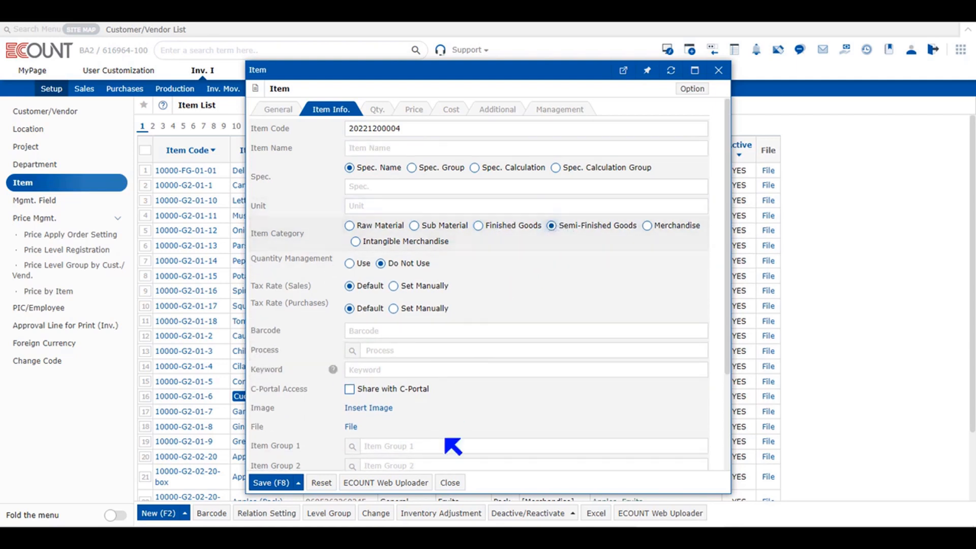
Assign Packaging Process as the new item's process and enter word1 word2 as its keywords
click(352, 351)
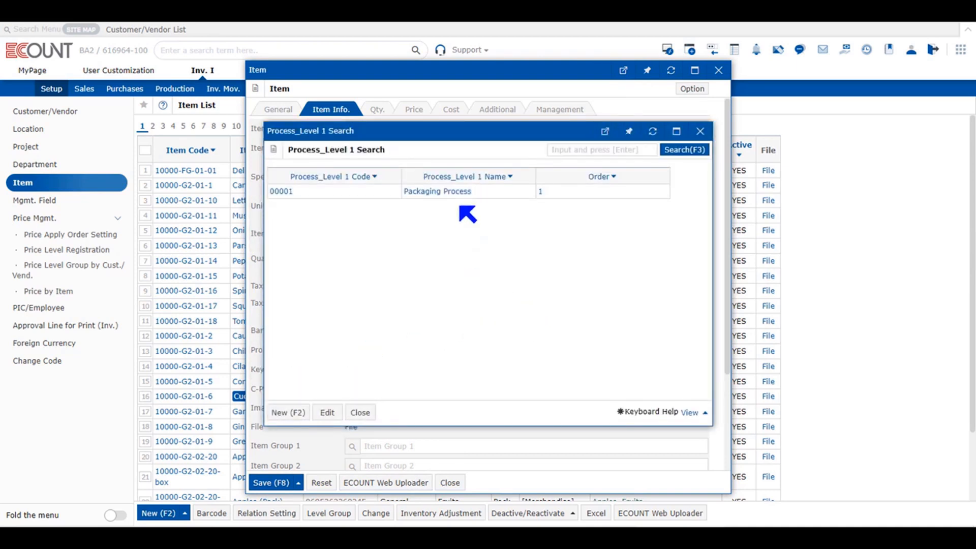
click(442, 193)
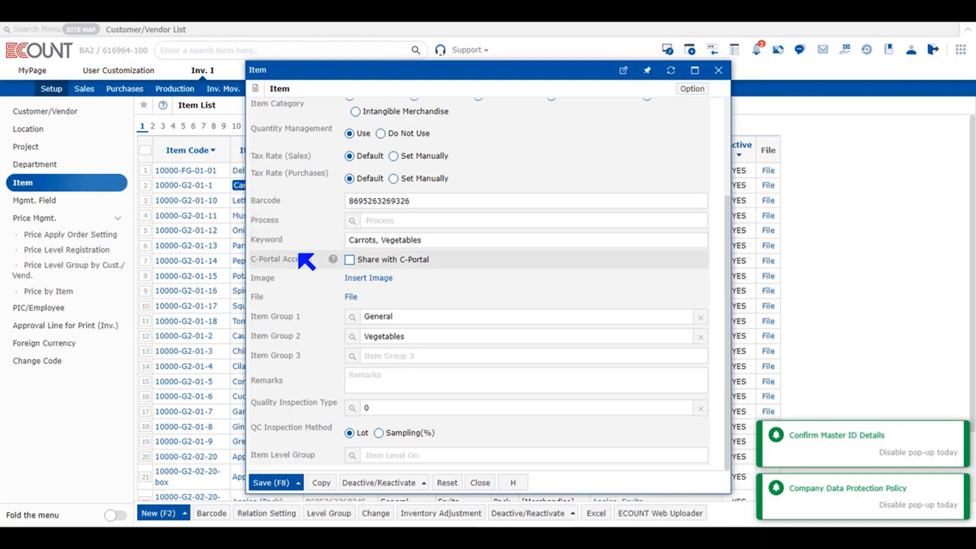
scroll(392, 401, up, 3)
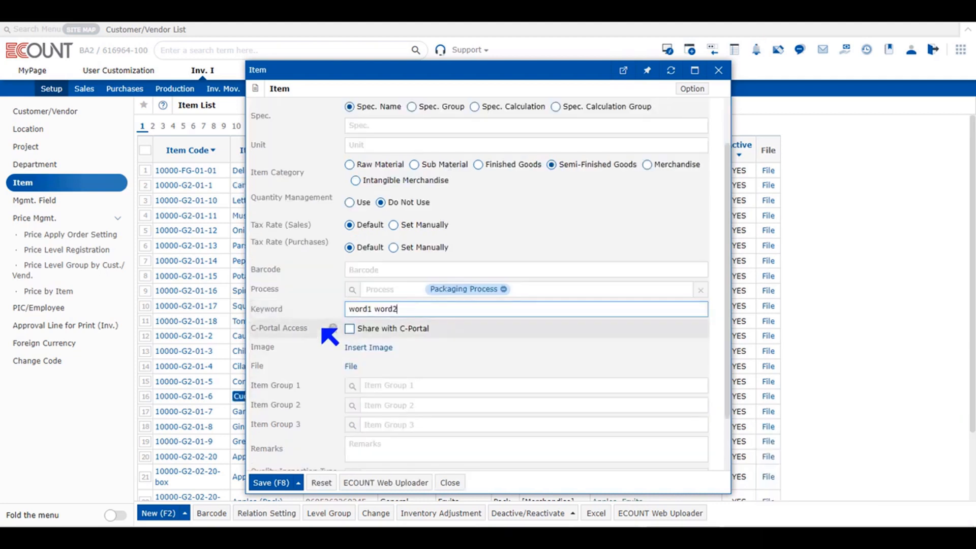
Share the new item with C-Portal and set its QC inspection method to Sampling(%)
mouse_move(334, 333)
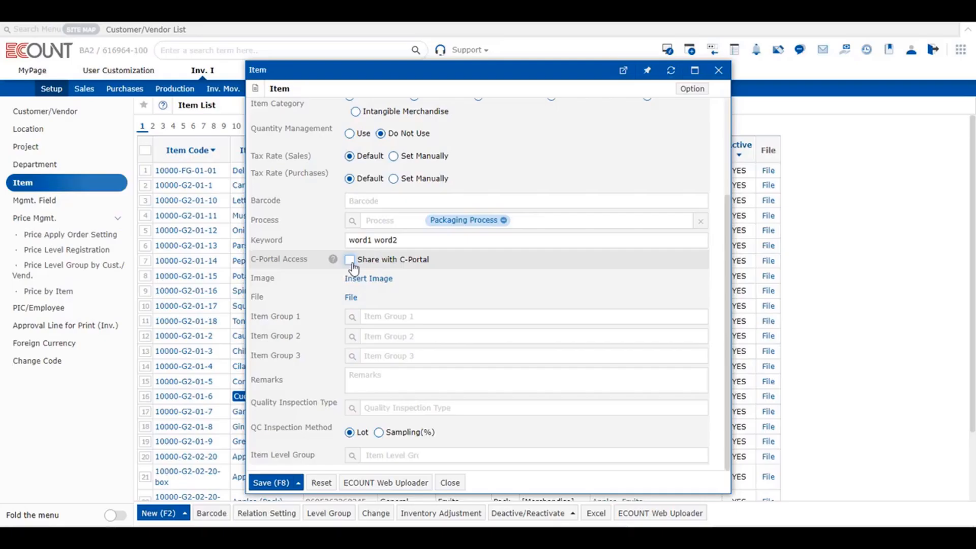
click(349, 259)
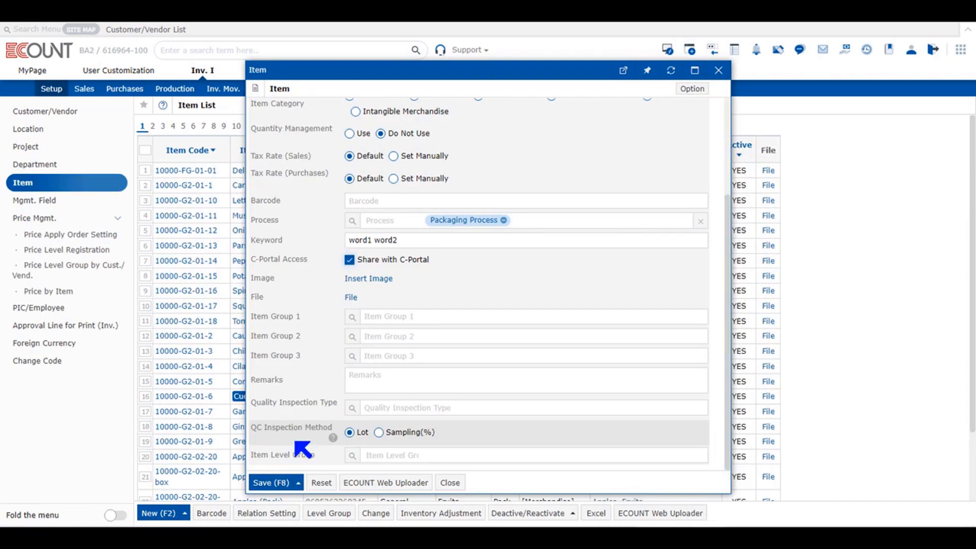
click(395, 434)
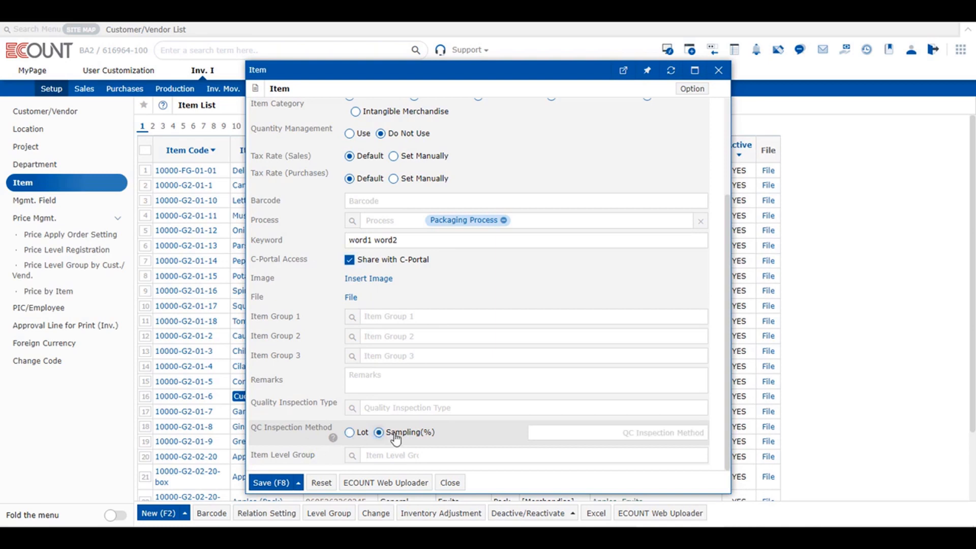